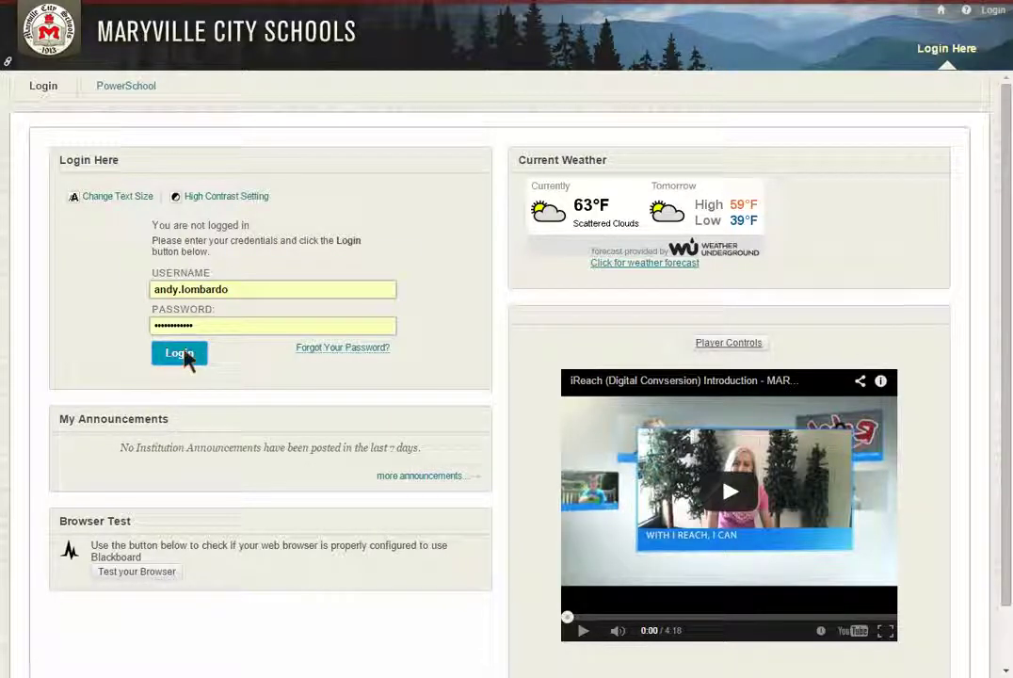
# Log in with the saved teacher credentials and open the Class Content area of the MJ14-15 LA CP (LA840) - 3 class.
pyautogui.click(186, 357)
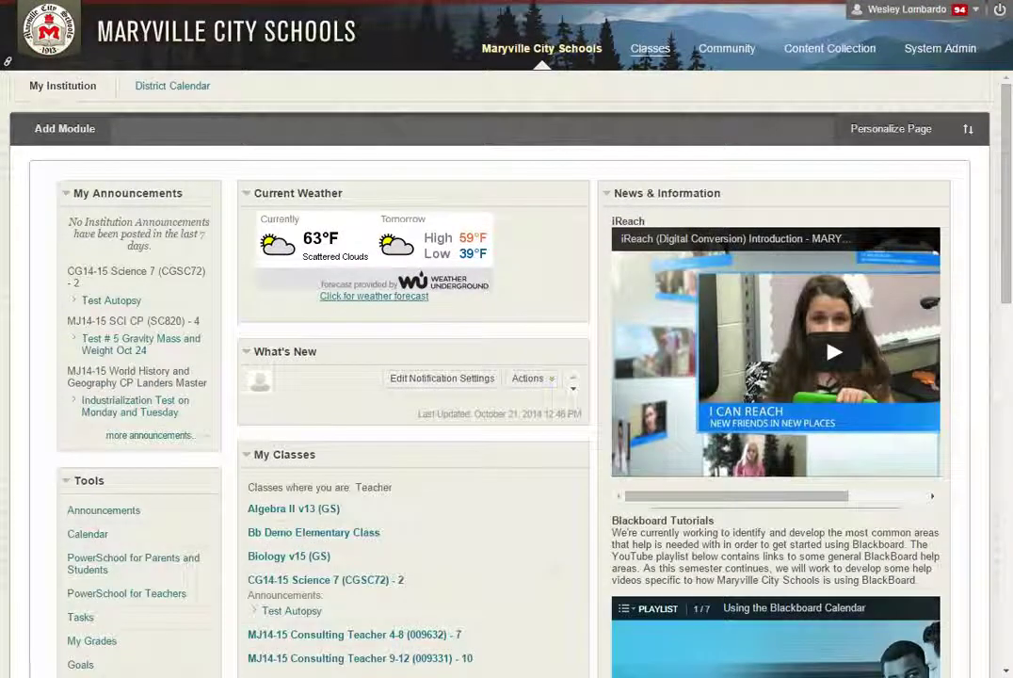
pyautogui.click(650, 48)
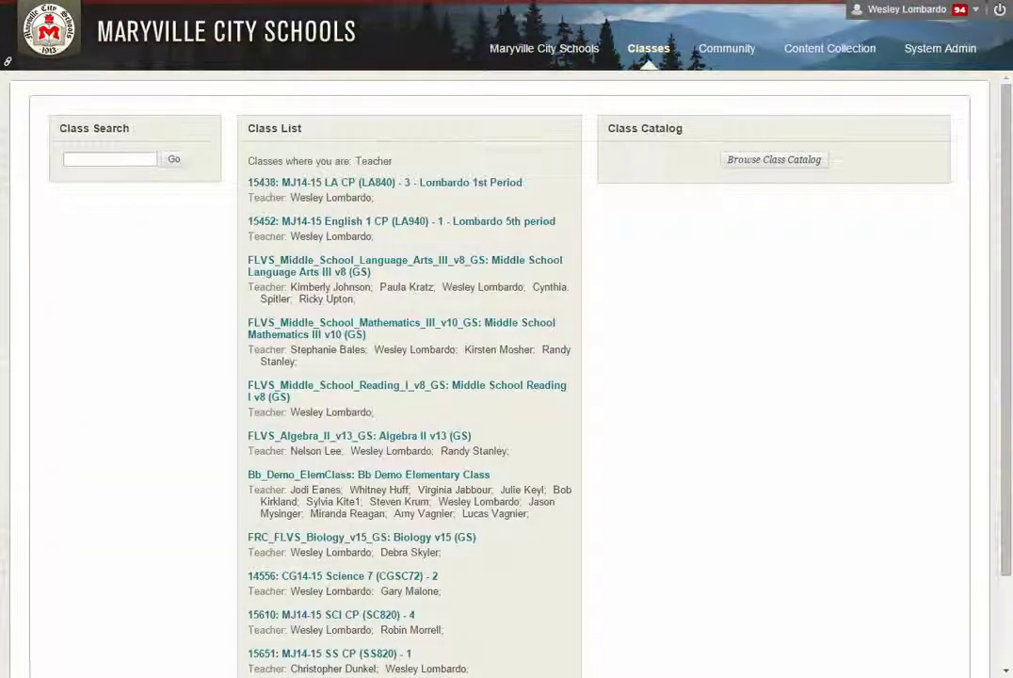
pyautogui.click(459, 189)
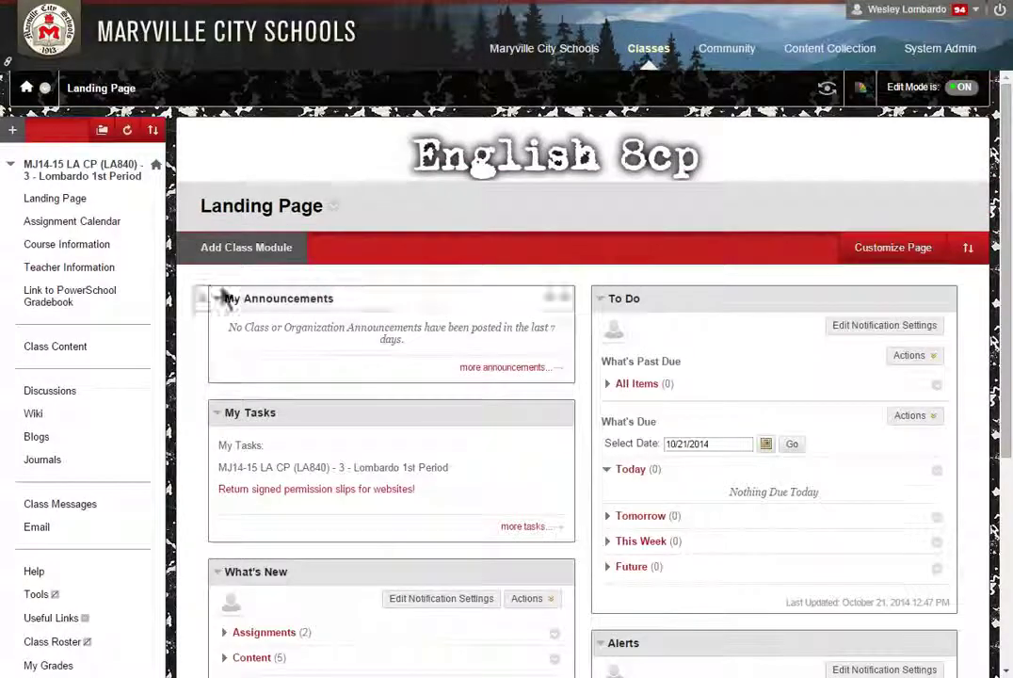
pyautogui.click(53, 347)
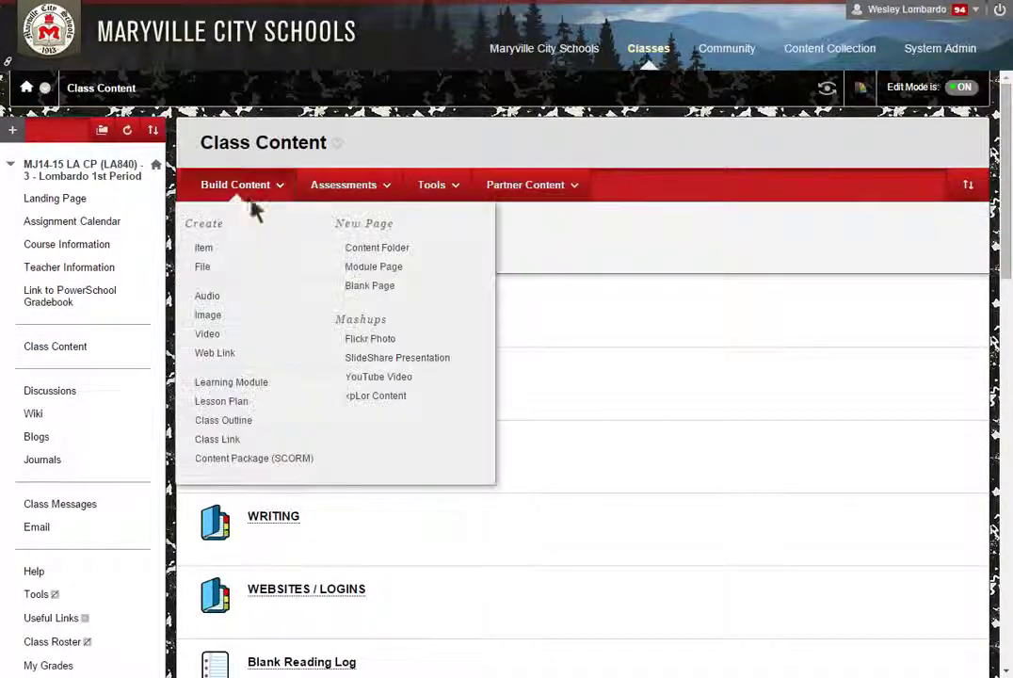
# Create a new assignment named "Compare and Contrast Essay" and leave its instructions empty.
pyautogui.moveTo(342, 194)
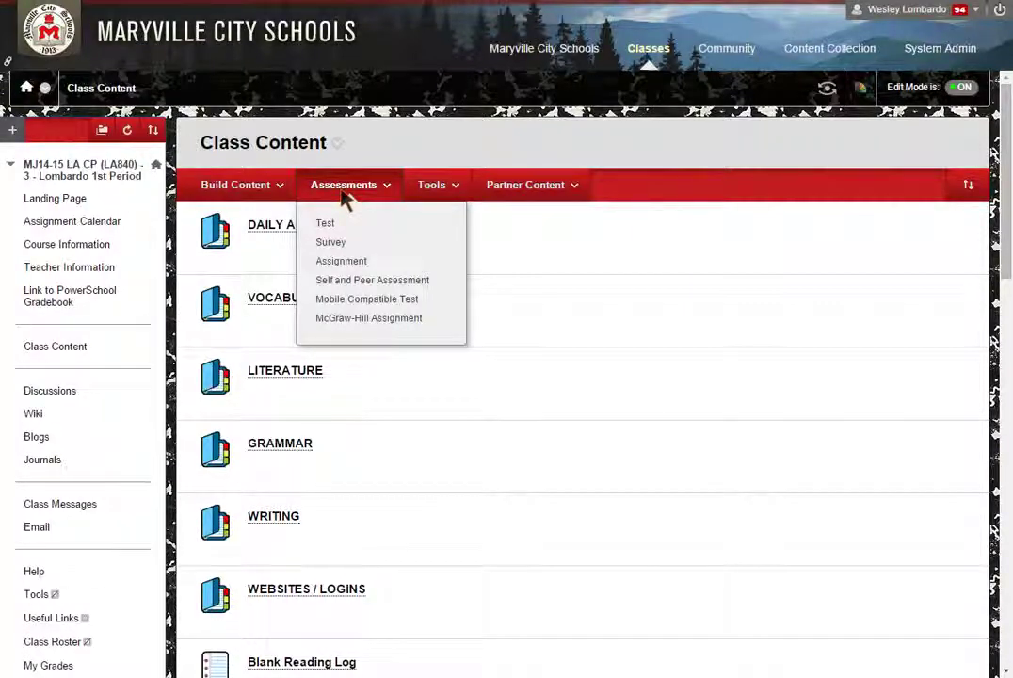
pyautogui.click(350, 263)
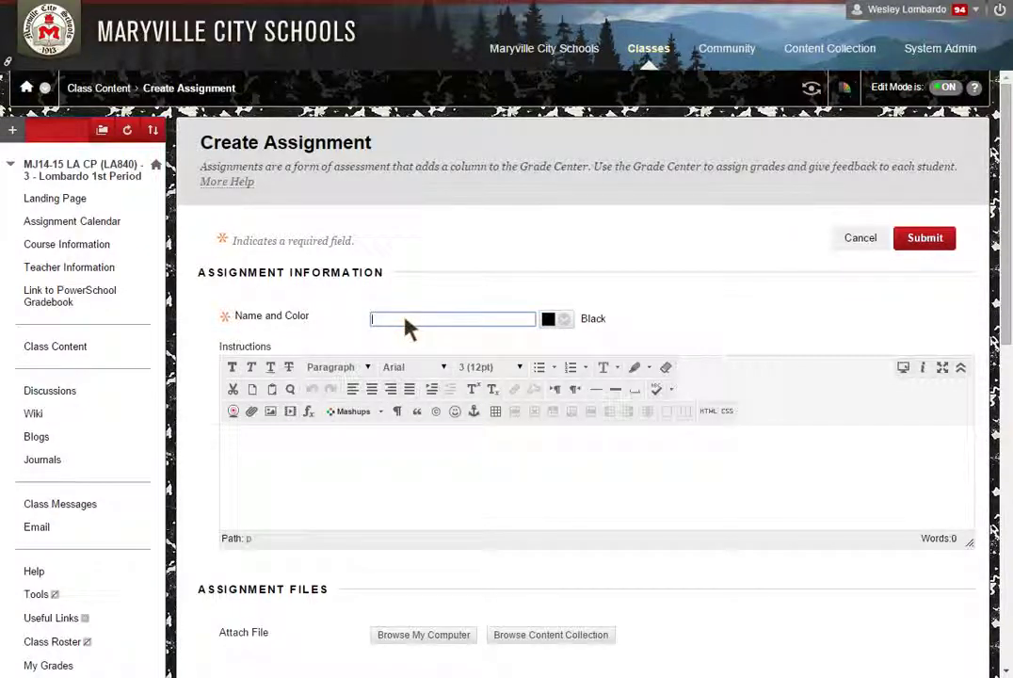
pyautogui.write('D')
pyautogui.write('ompel')
pyautogui.write('d Contrast ')
pyautogui.write('Essay')
pyautogui.click(391, 482)
# Enable the assignment's due date of 10/21/2014 at 11:59 PM and set the points possible to 100.
pyautogui.scroll(-5, 389, 483)
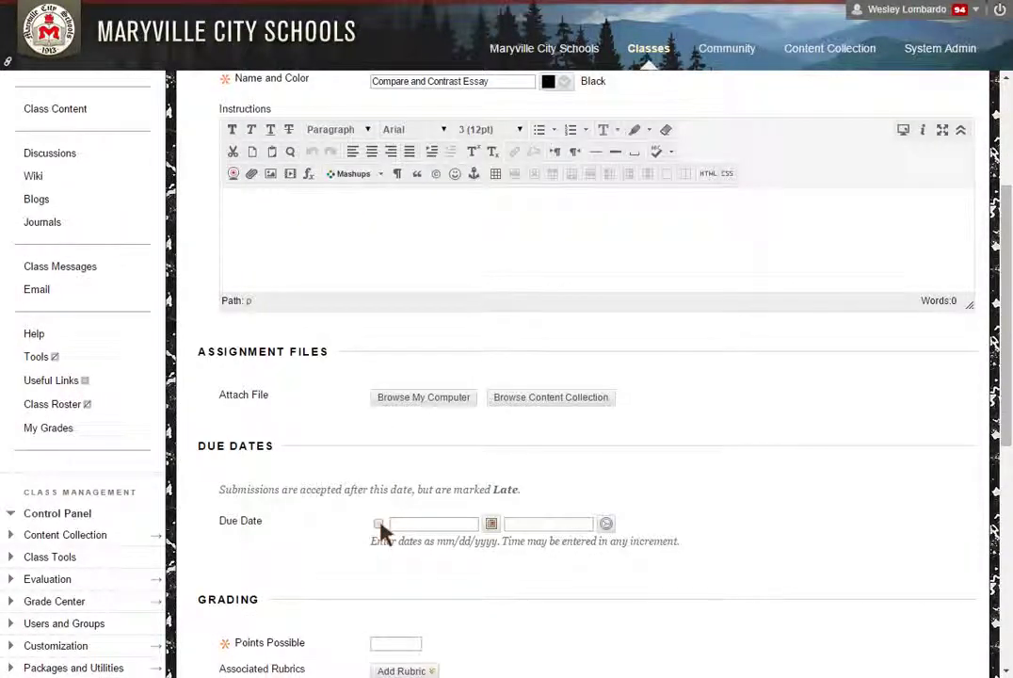
pyautogui.click(378, 523)
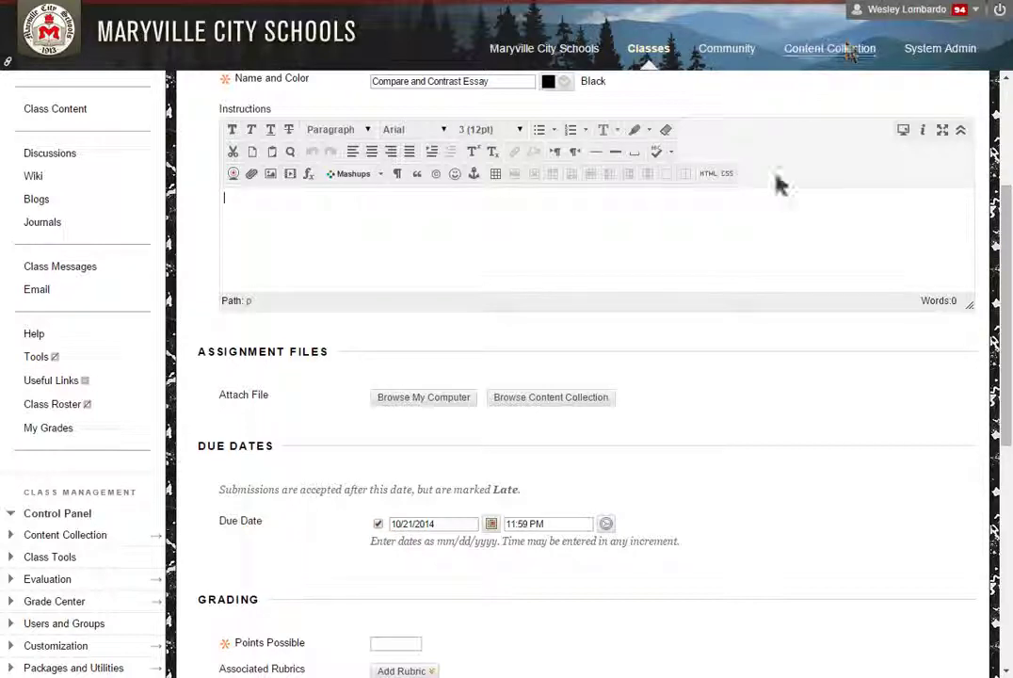
pyautogui.scroll(-3, 426, 551)
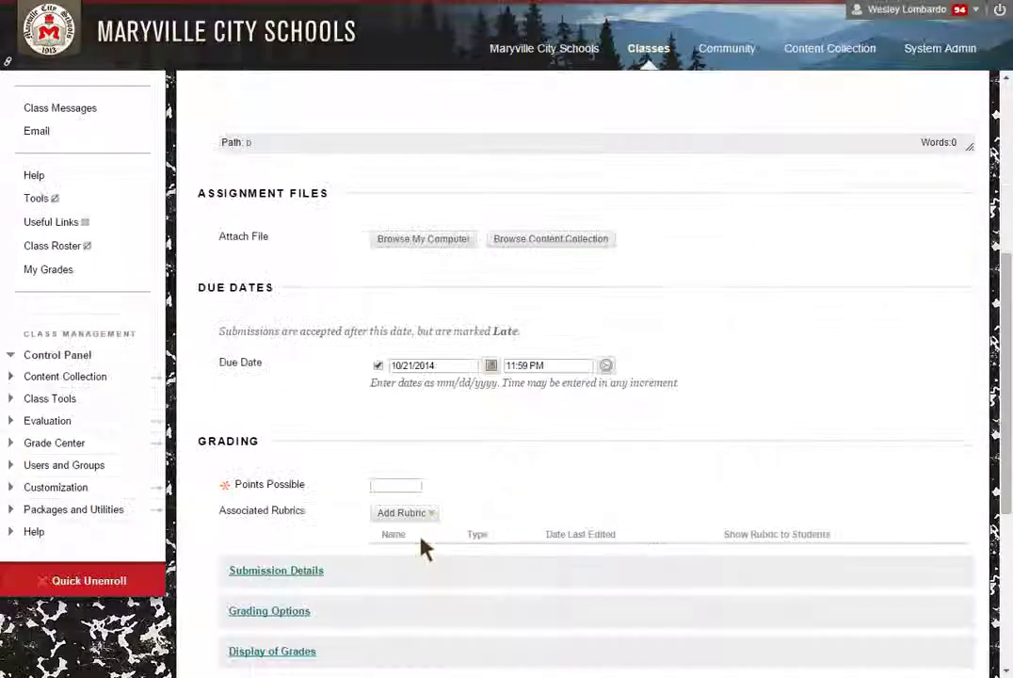
pyautogui.click(403, 486)
pyautogui.write('100')
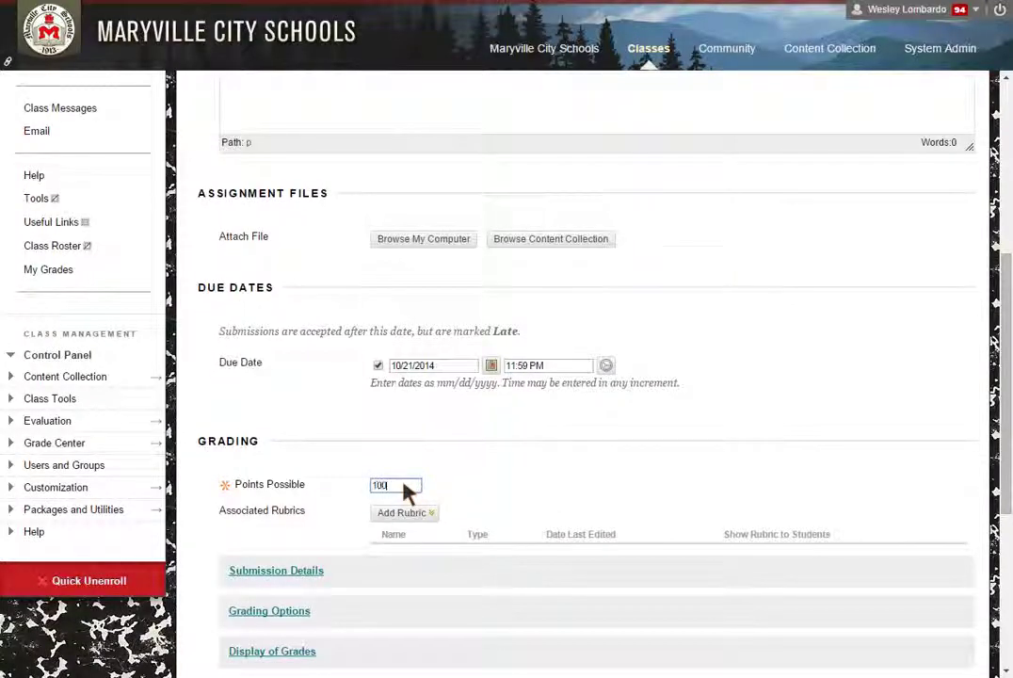
# In the submission details, allow multiple attempts with a maximum of 2.
pyautogui.scroll(-3, 487, 544)
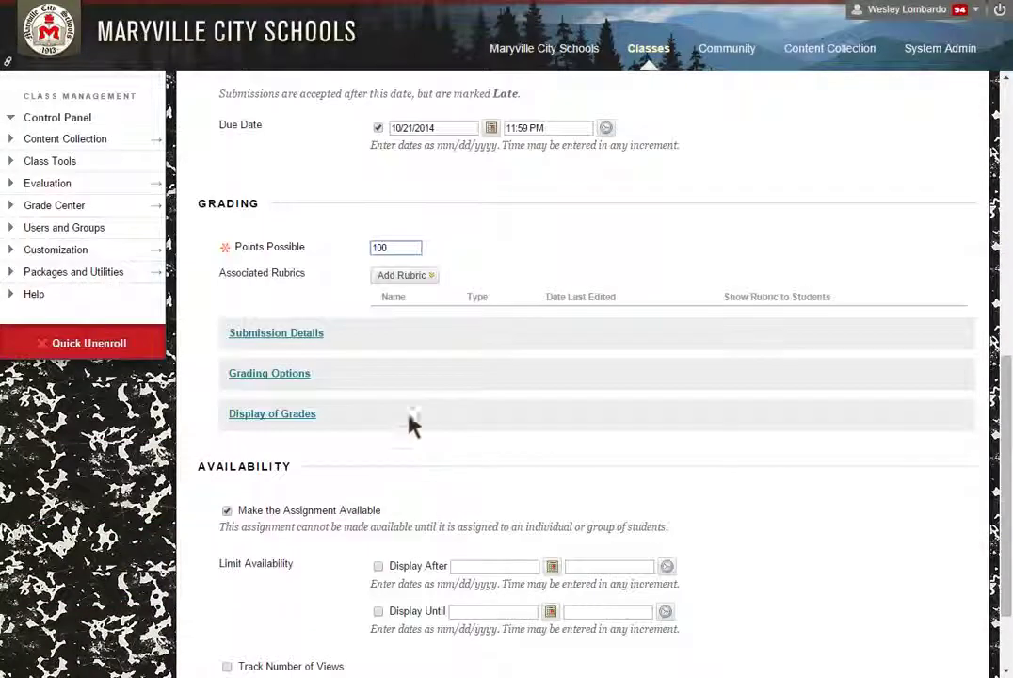
pyautogui.click(305, 333)
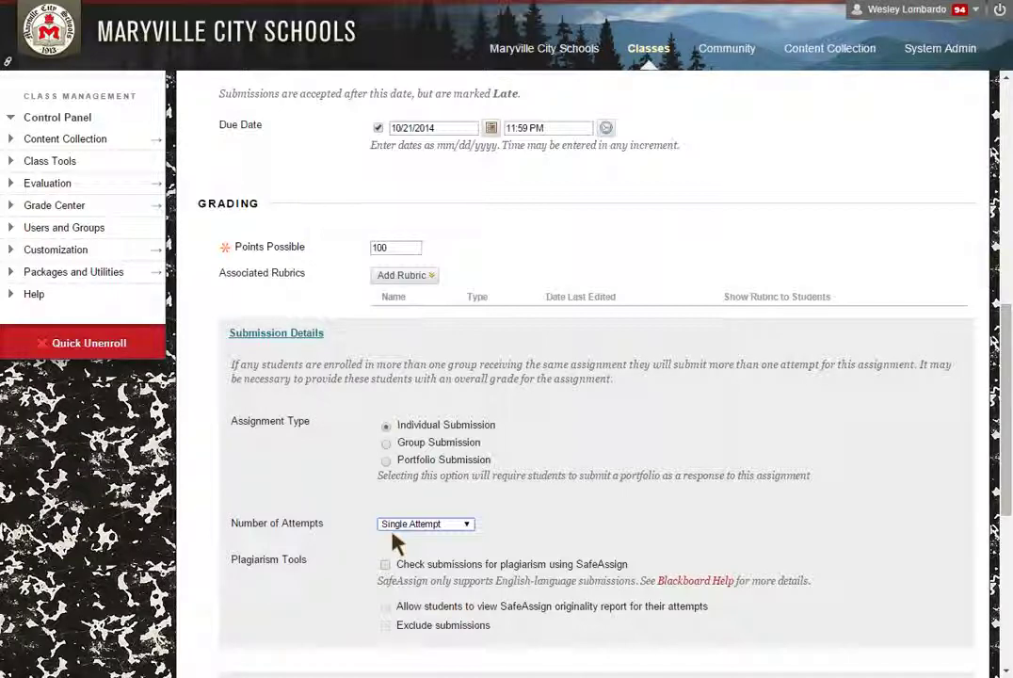
pyautogui.press('Down')
pyautogui.click(393, 562)
pyautogui.write('2')
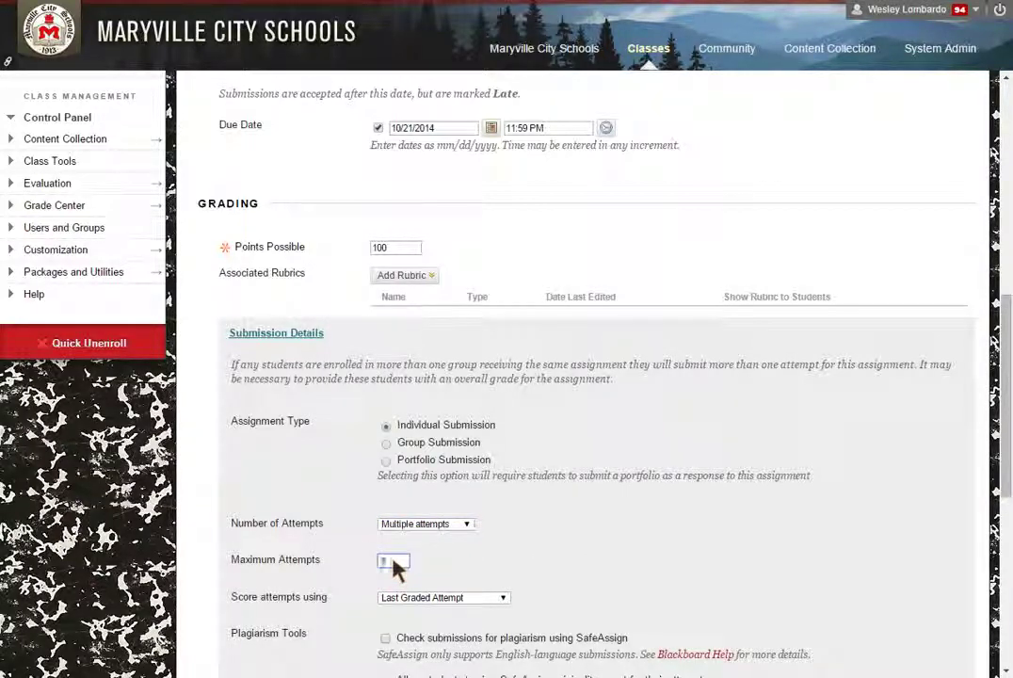
pyautogui.click(457, 573)
# Enable SafeAssign plagiarism checking with originality reports viewable by students, and submit the new assignment.
pyautogui.scroll(-1, 466, 580)
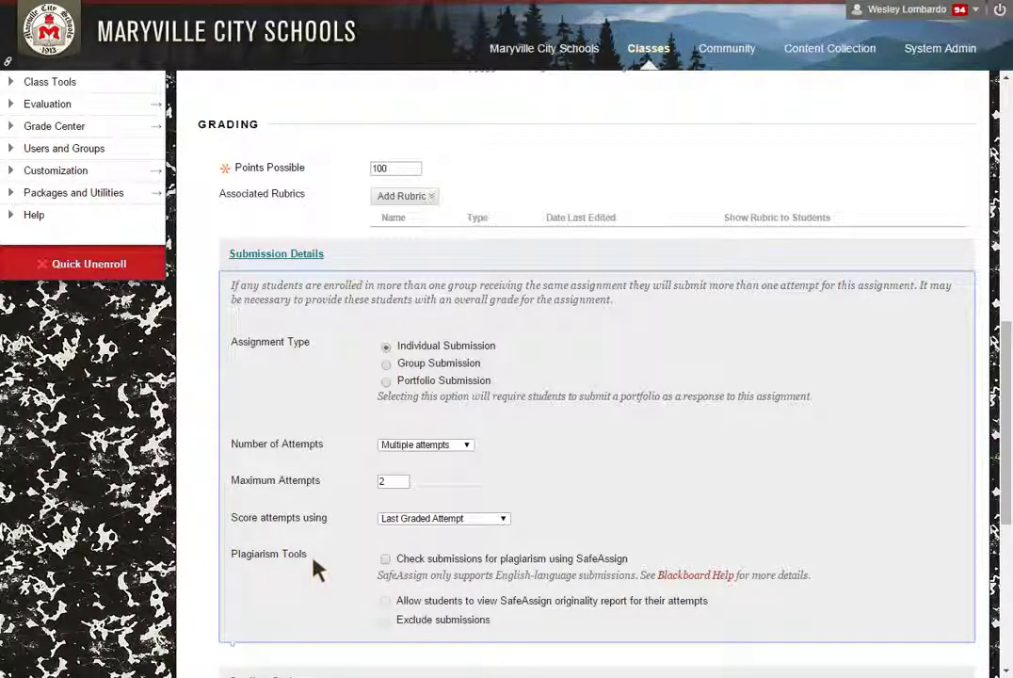
pyautogui.click(385, 559)
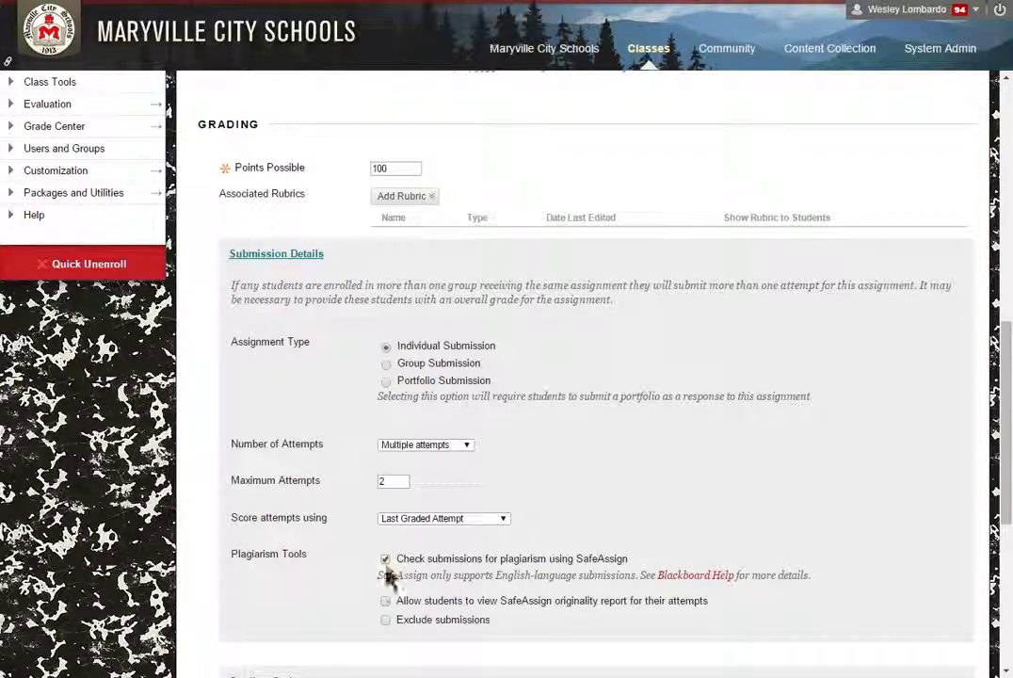
pyautogui.click(386, 601)
pyautogui.click(391, 482)
pyautogui.write('2')
pyautogui.scroll(-3, 596, 614)
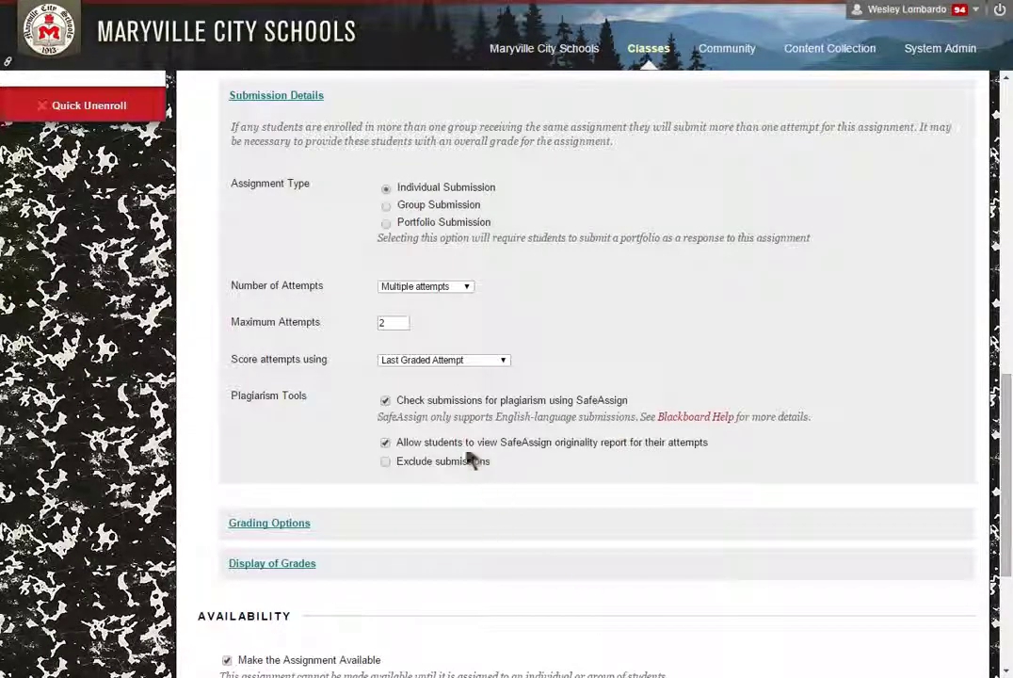
pyautogui.click(386, 400)
pyautogui.scroll(-5, 423, 452)
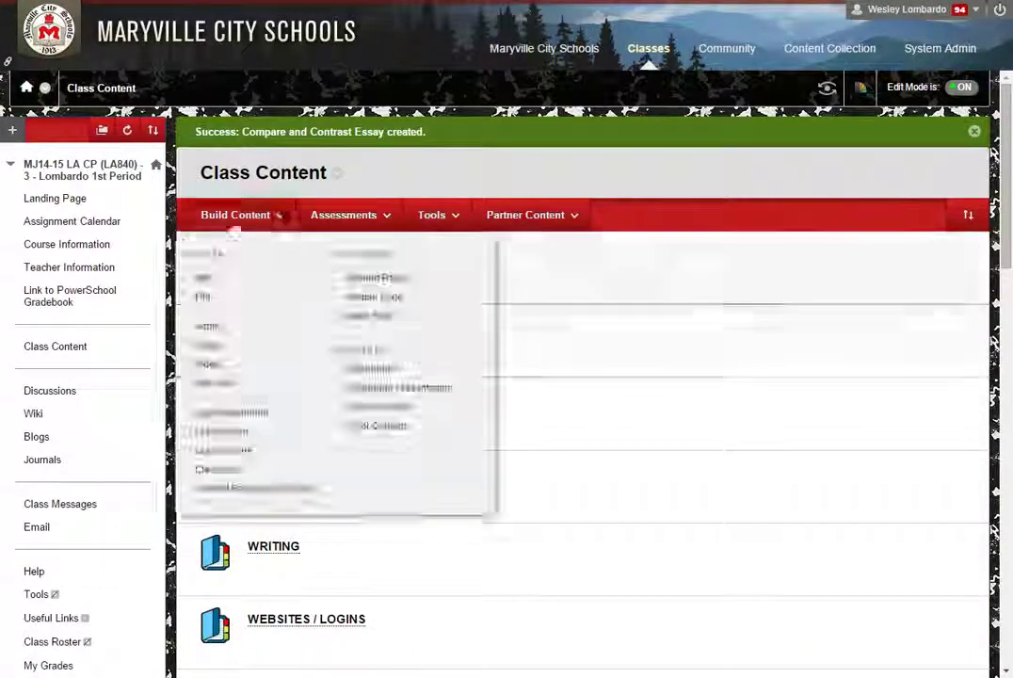
# Open the Compare and Contrast Essay from the class content and review its submission page preview, including the SafeAssign agreement and submission options.
pyautogui.scroll(-15, 267, 289)
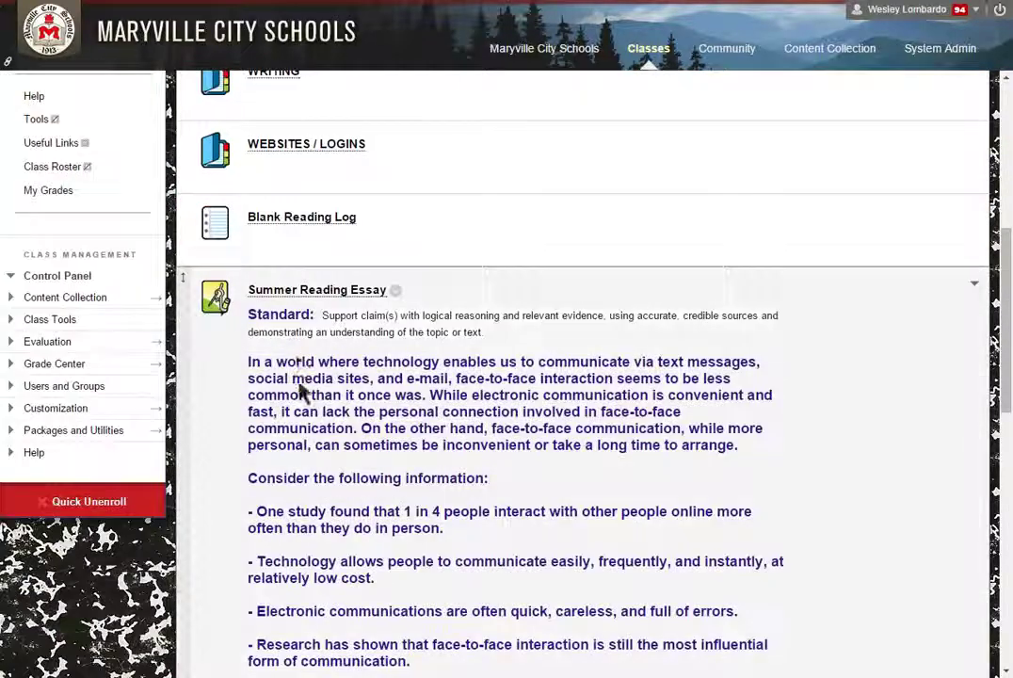
pyautogui.scroll(-1, 320, 473)
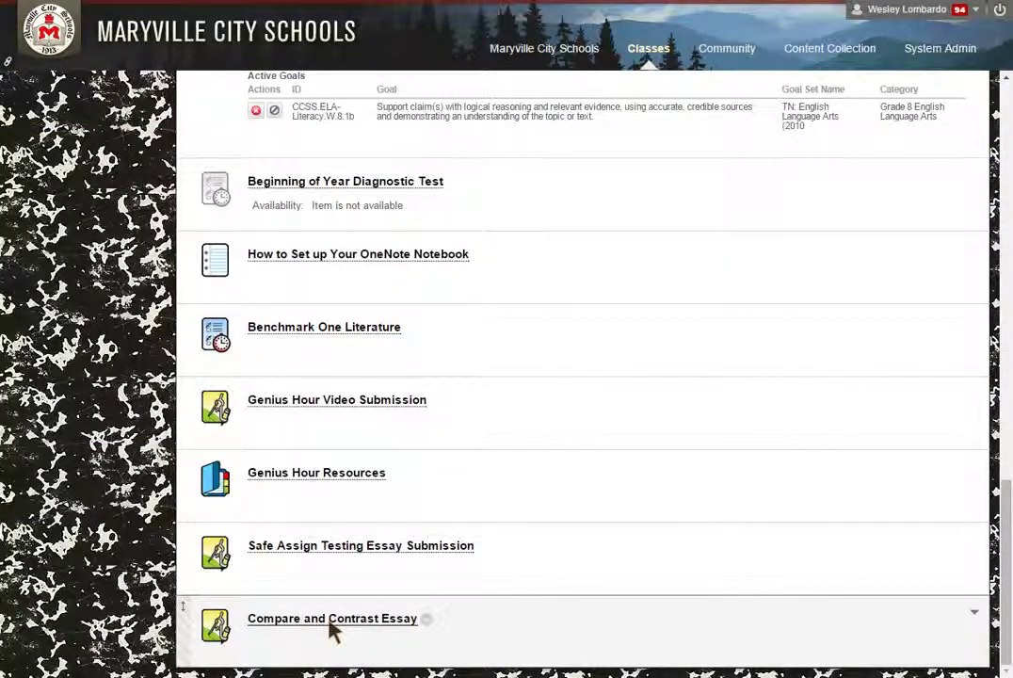
pyautogui.click(332, 619)
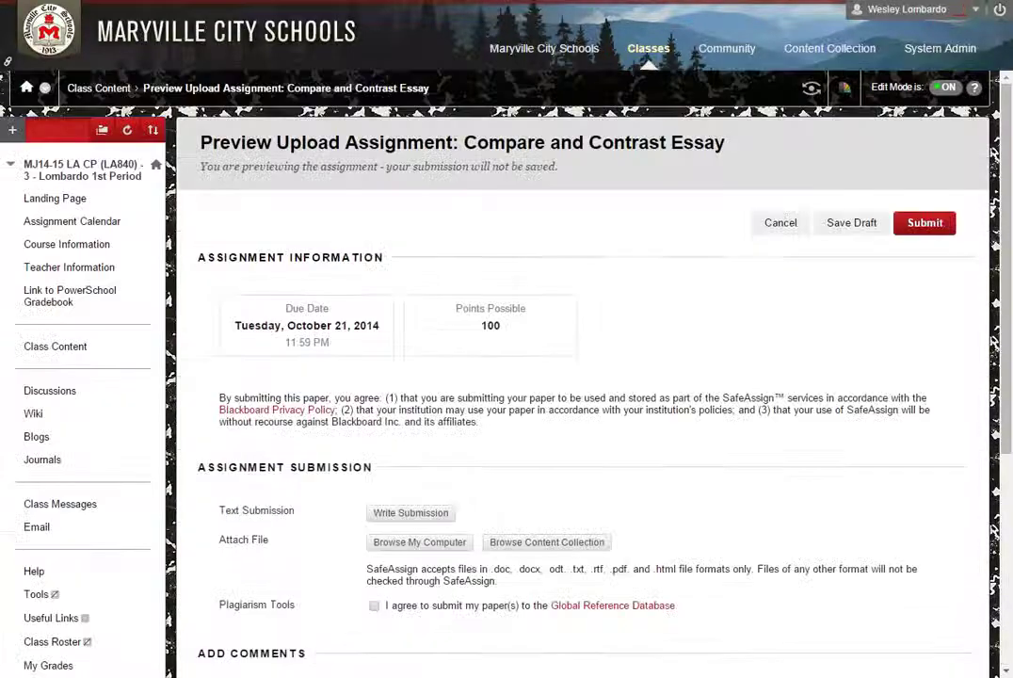
pyautogui.scroll(-2, 355, 502)
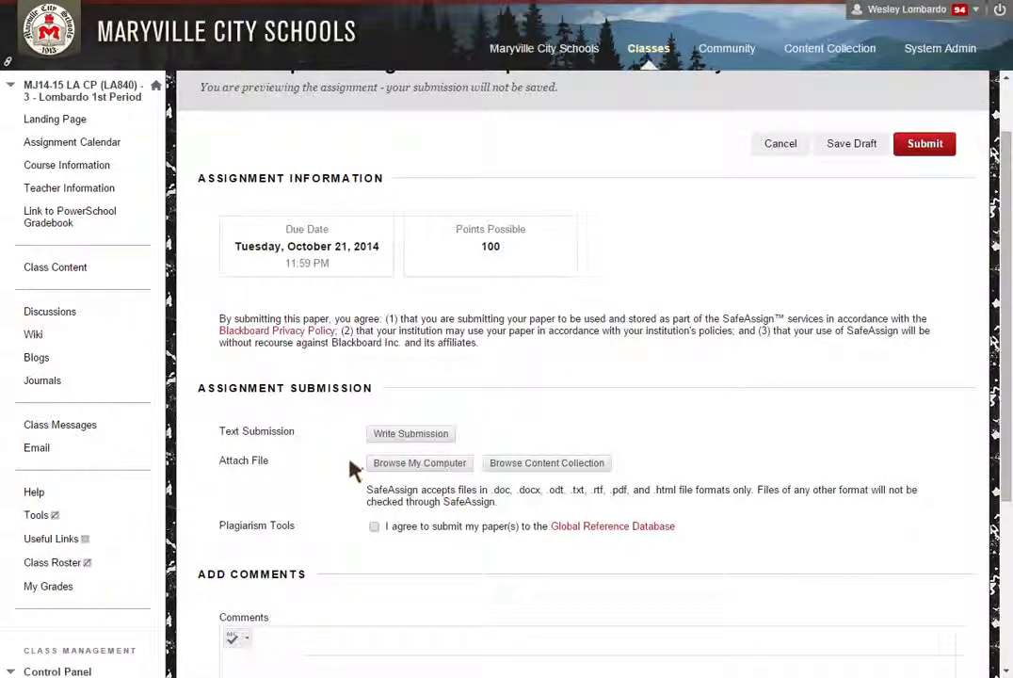
pyautogui.scroll(-1, 368, 452)
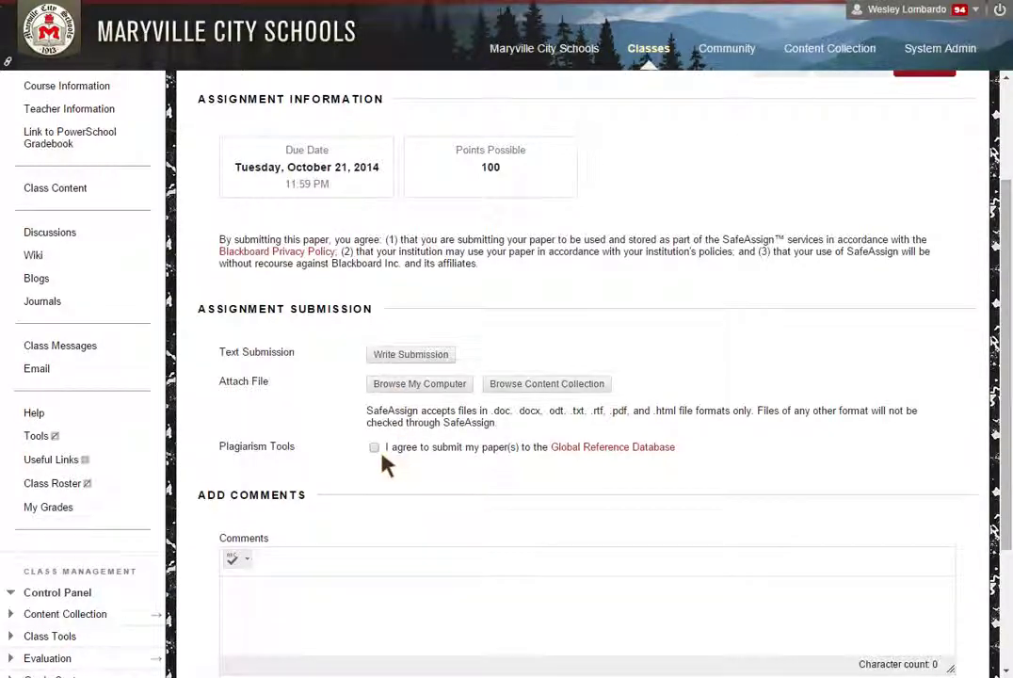
pyautogui.scroll(-3, 391, 464)
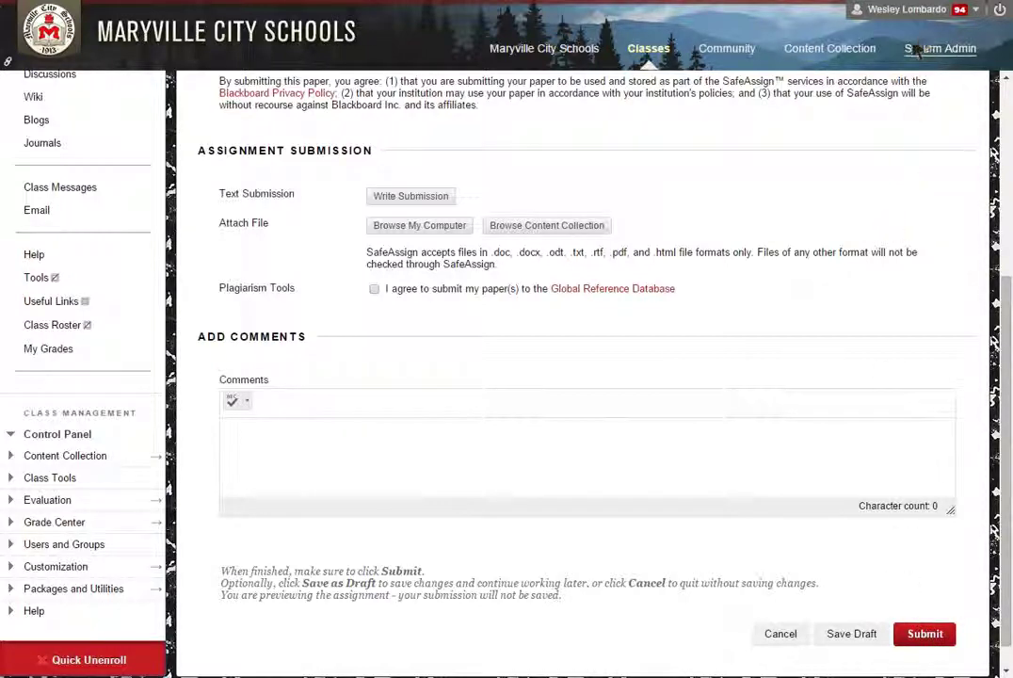
# Log out of the teacher account and log in as the test student, entering the student username and account password.
pyautogui.click(1000, 11)
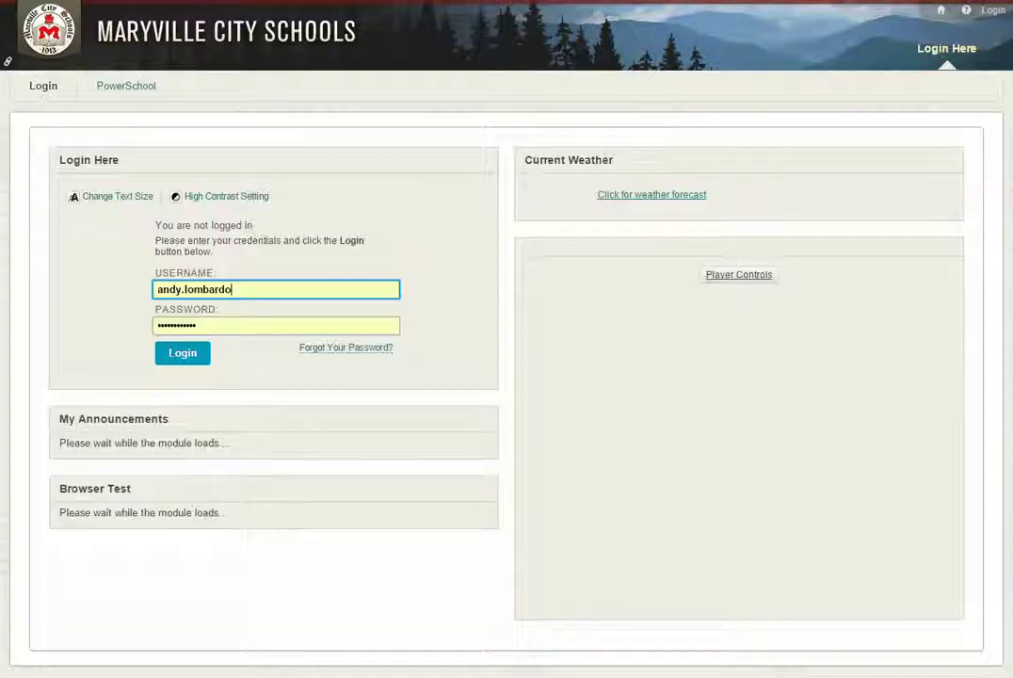
pyautogui.tripleClick(346, 290)
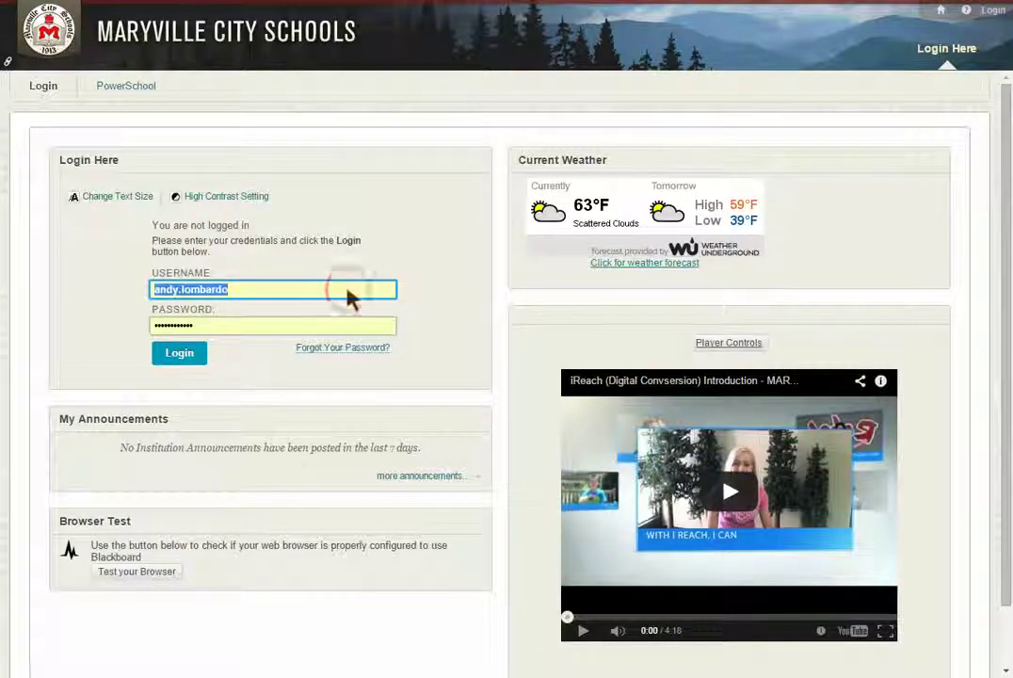
pyautogui.write('test.student')
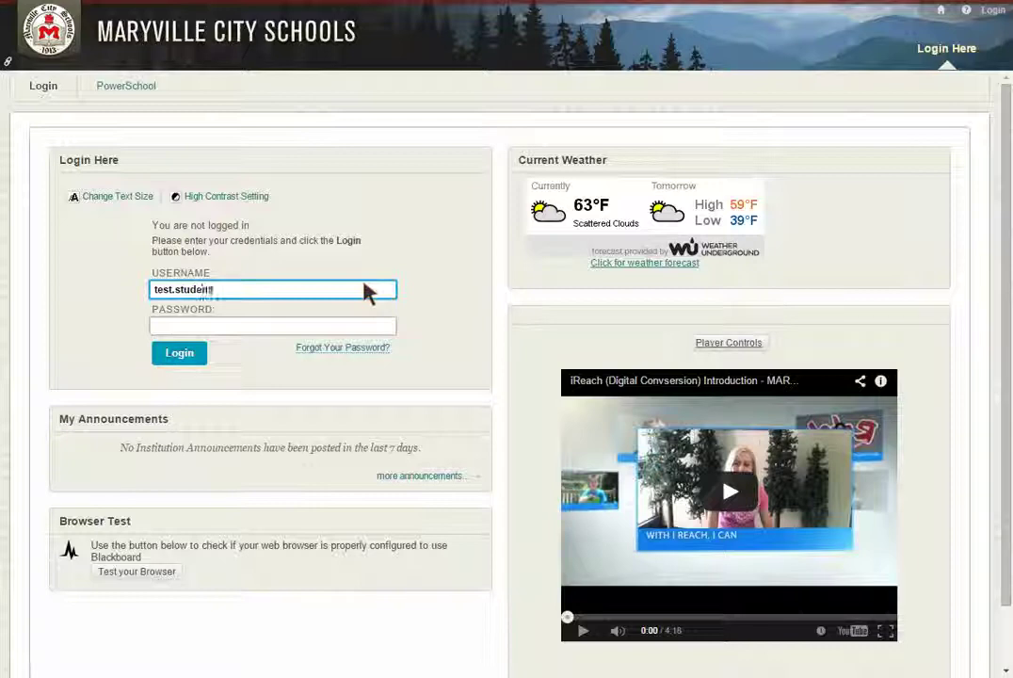
pyautogui.press('Tab')
pyautogui.write('••••••••••')
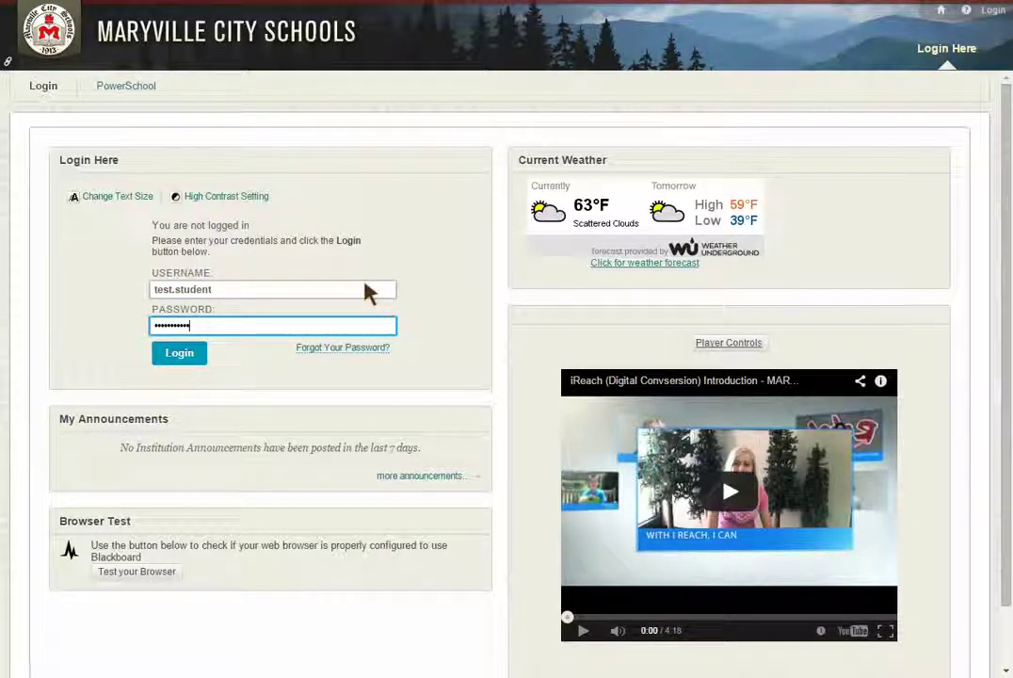
pyautogui.click(181, 354)
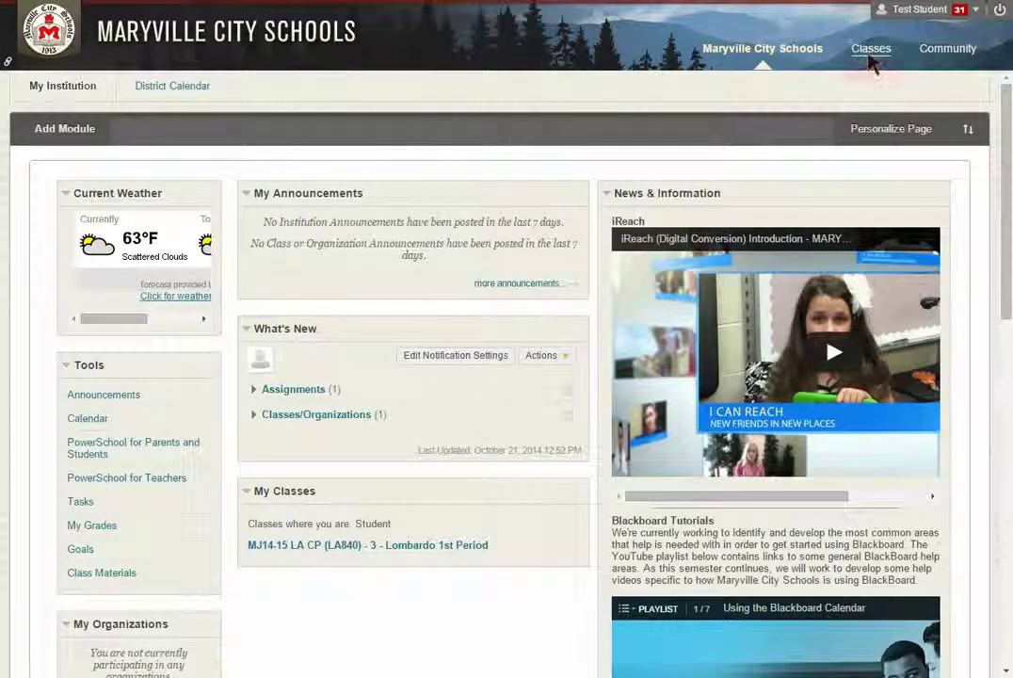
# Open the MJ14-15 LA CP (LA840) - 3 class content as the student and open the Compare and Contrast Essay assignment.
pyautogui.click(871, 52)
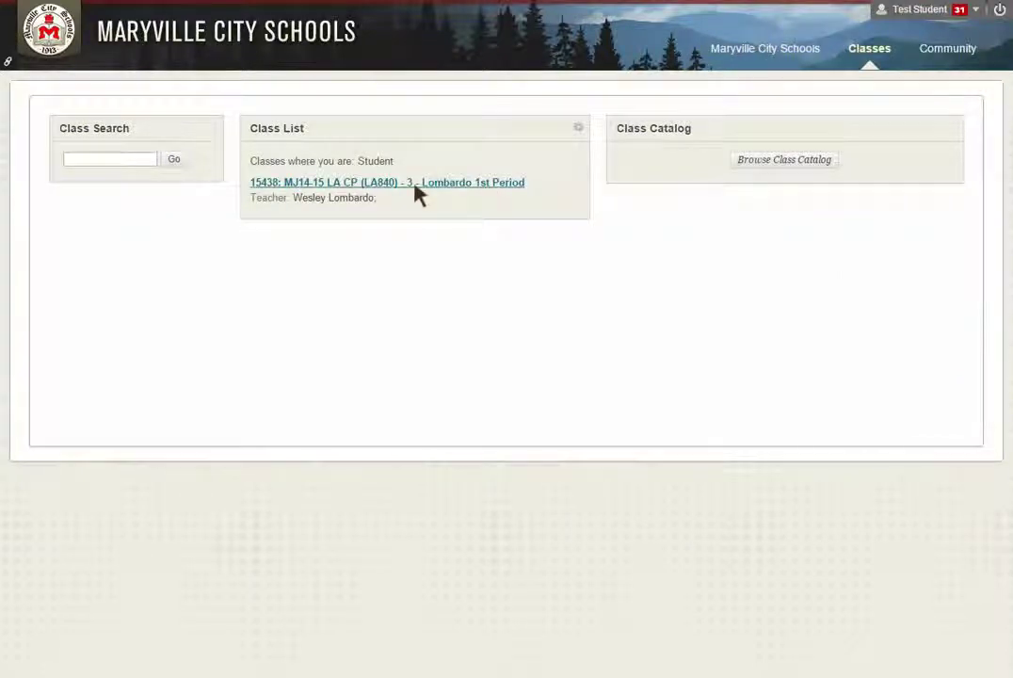
pyautogui.click(421, 192)
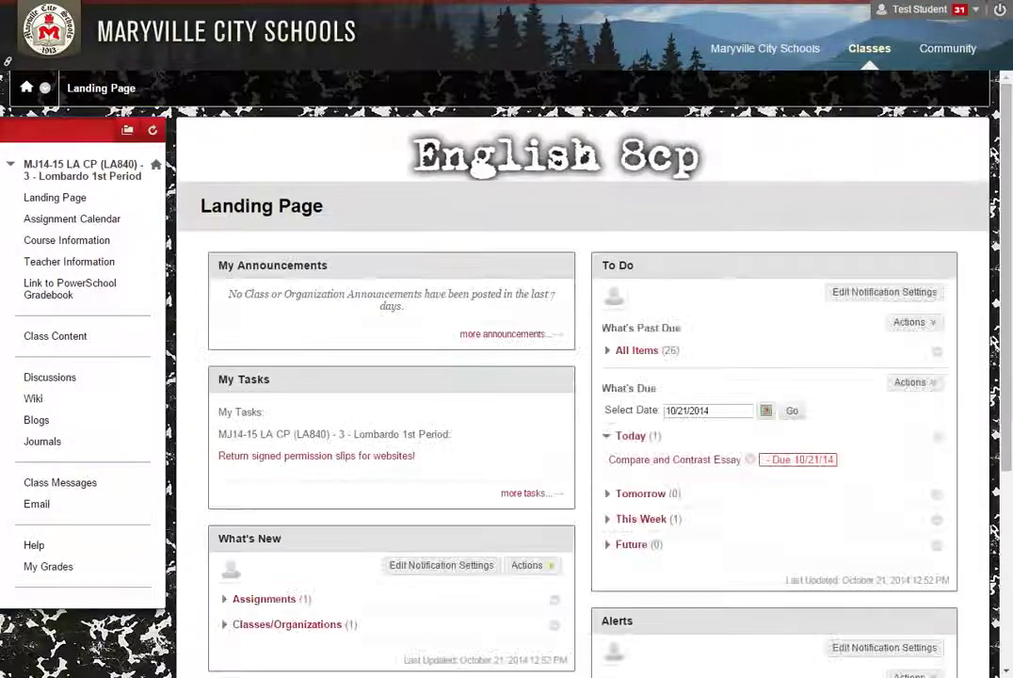
pyautogui.click(55, 343)
pyautogui.scroll(-10, 274, 422)
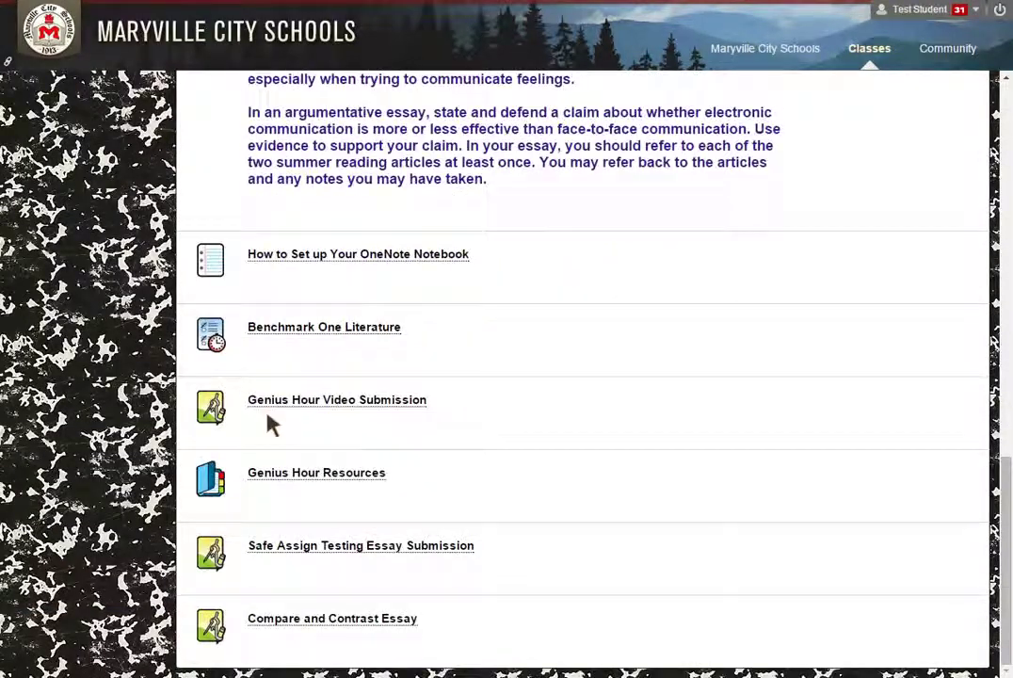
pyautogui.click(328, 623)
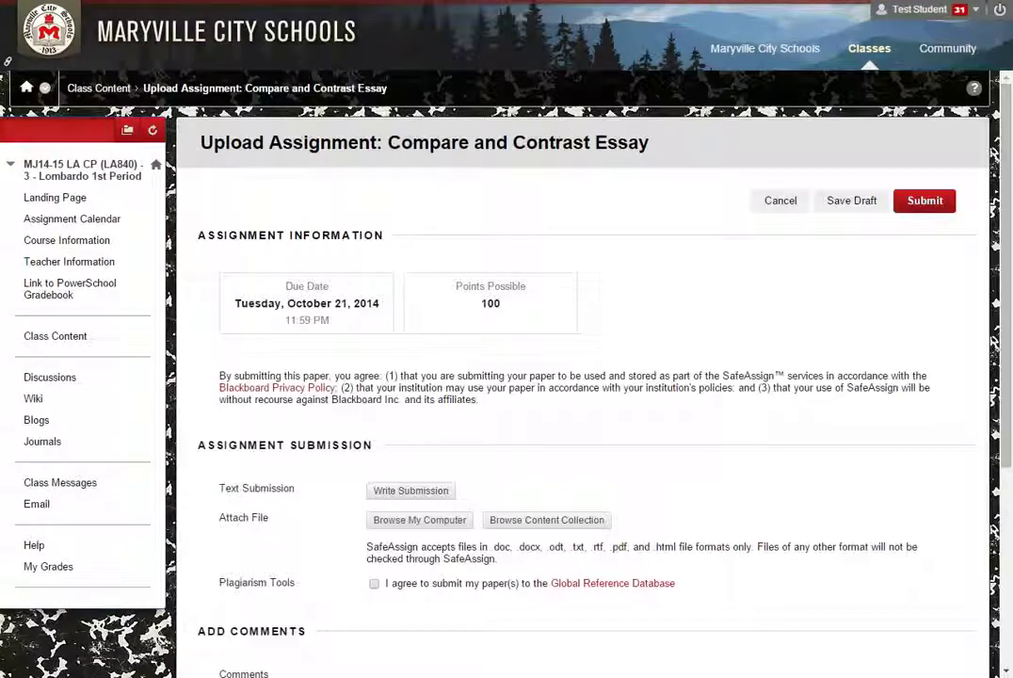
# Attach the essay template .doc file from the computer and agree to submit the paper to the Global Reference Database.
pyautogui.click(423, 524)
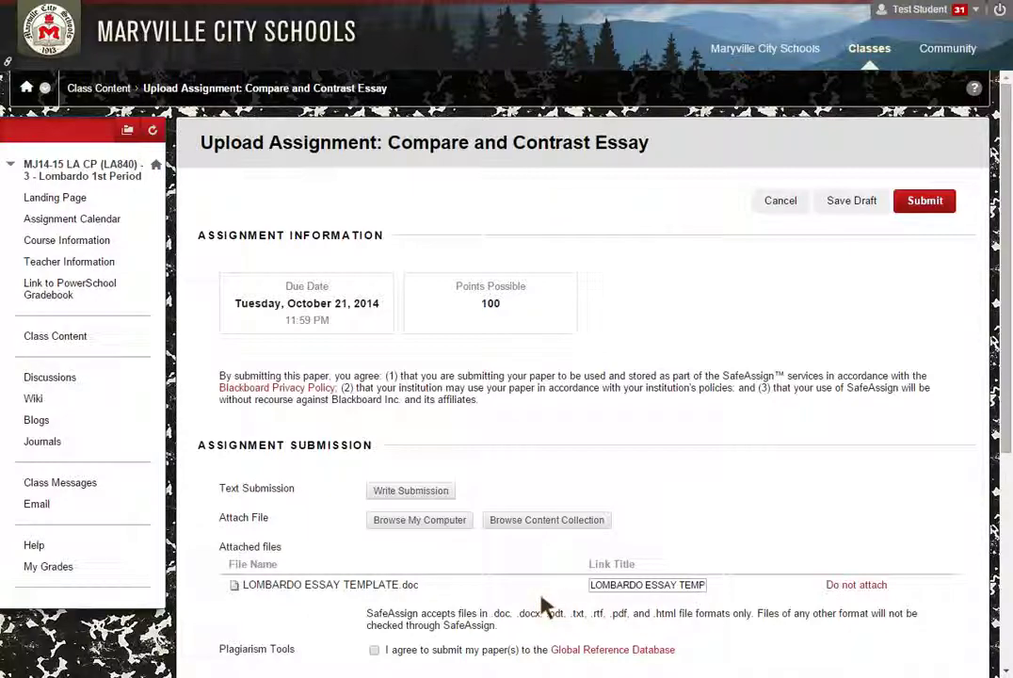
pyautogui.scroll(-3, 480, 592)
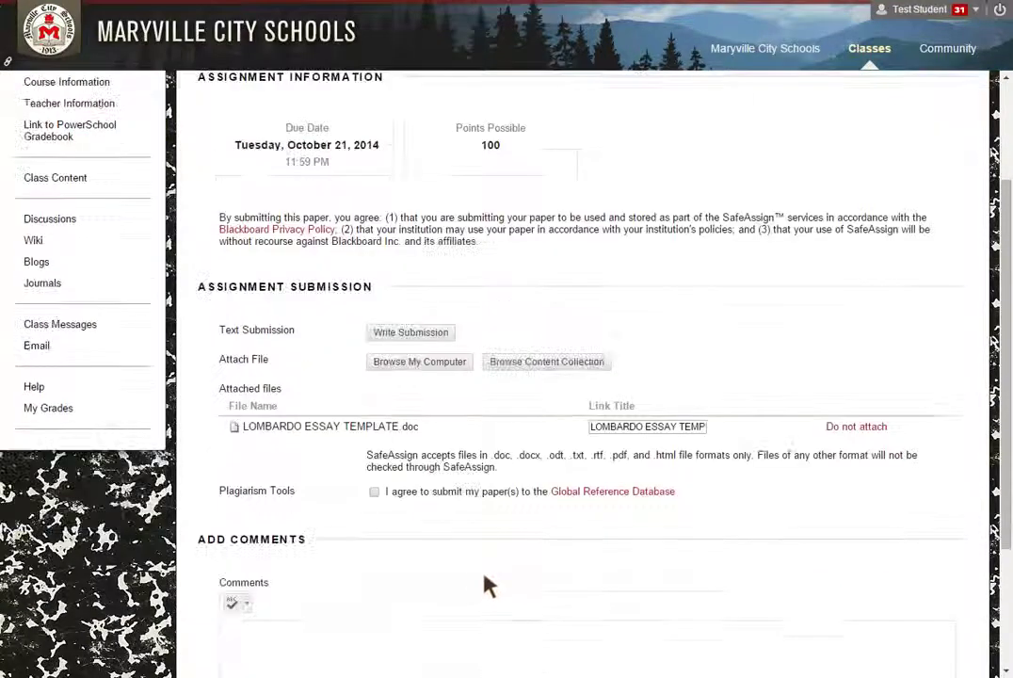
pyautogui.click(374, 492)
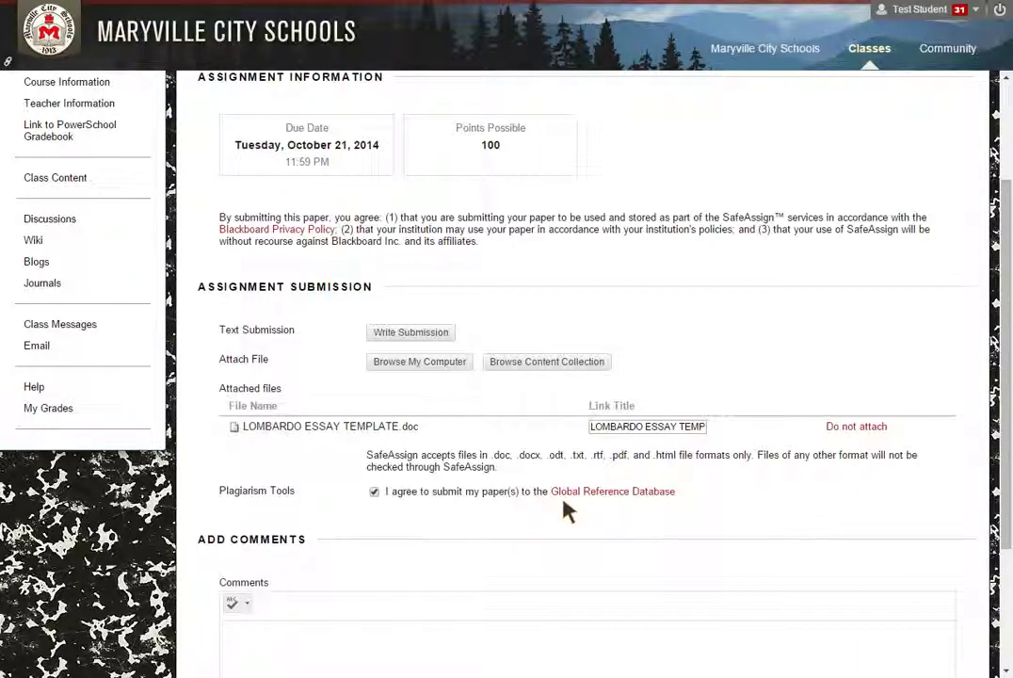
# Submit the Compare and Contrast Essay with the attached template and look over its submission history page.
pyautogui.scroll(-2, 577, 508)
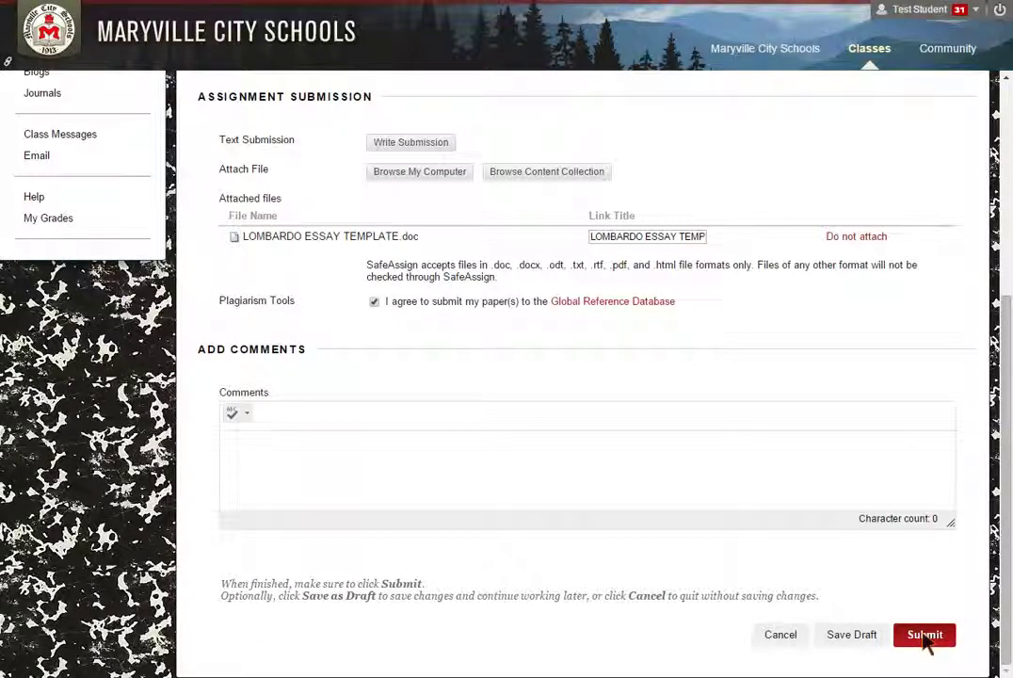
pyautogui.click(926, 637)
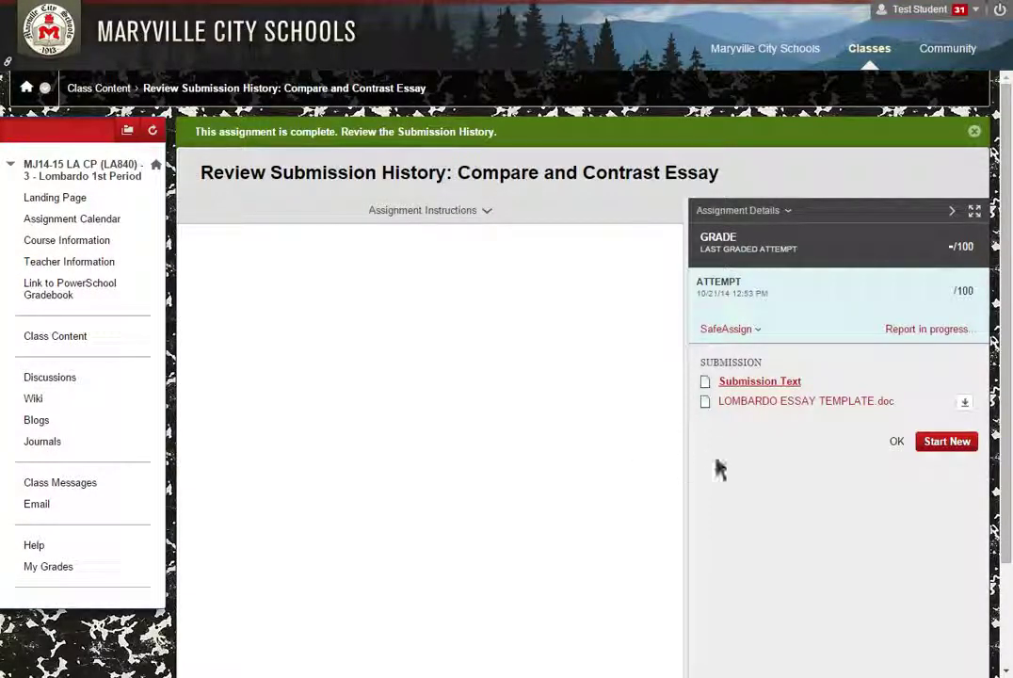
pyautogui.scroll(-3, 456, 428)
pyautogui.scroll(3, 456, 428)
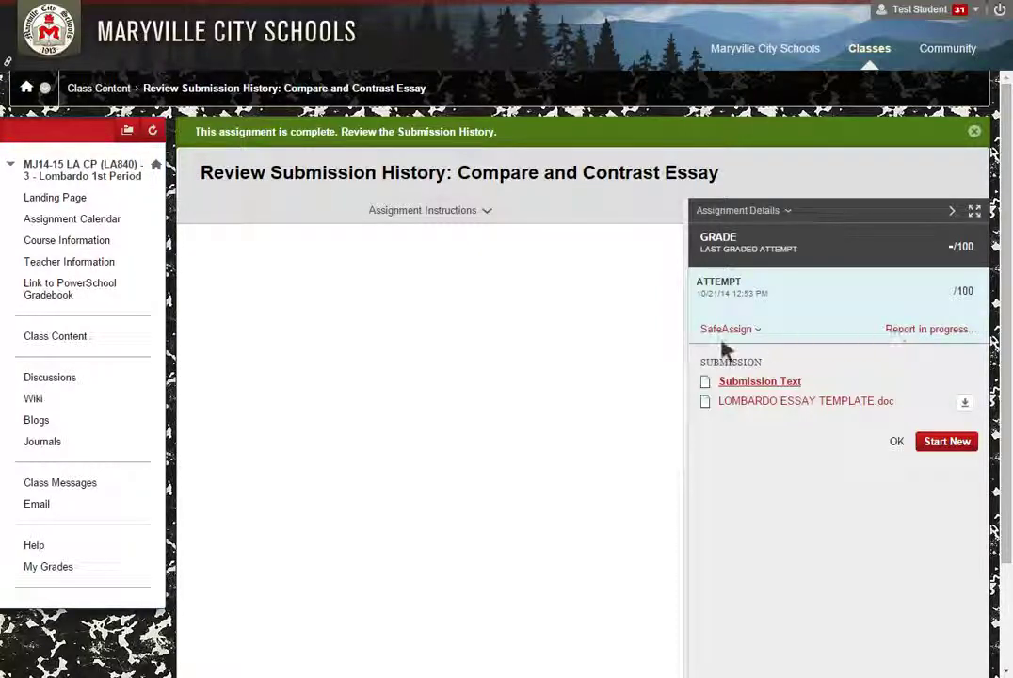
# Expand the SafeAssign results for the submitted attempt and open its originality report.
pyautogui.click(910, 331)
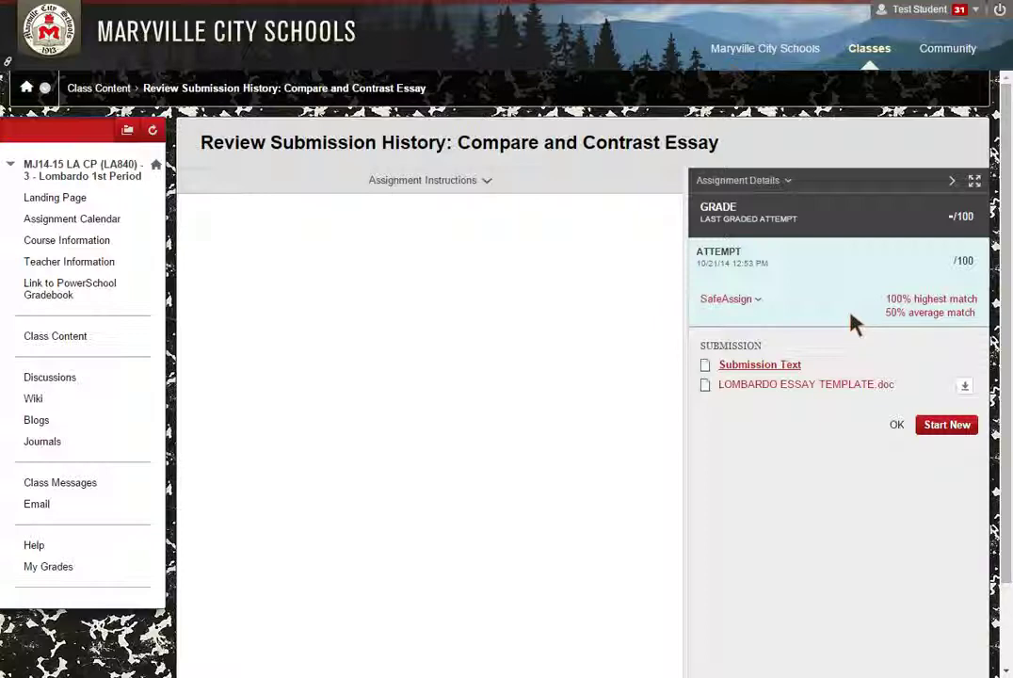
pyautogui.click(932, 304)
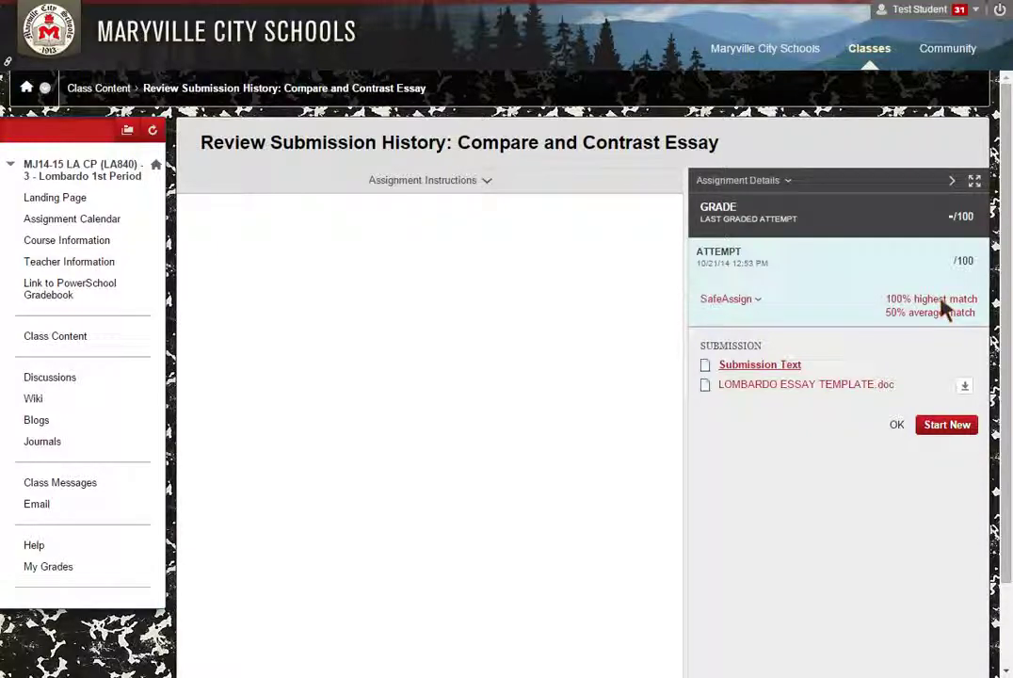
pyautogui.click(907, 311)
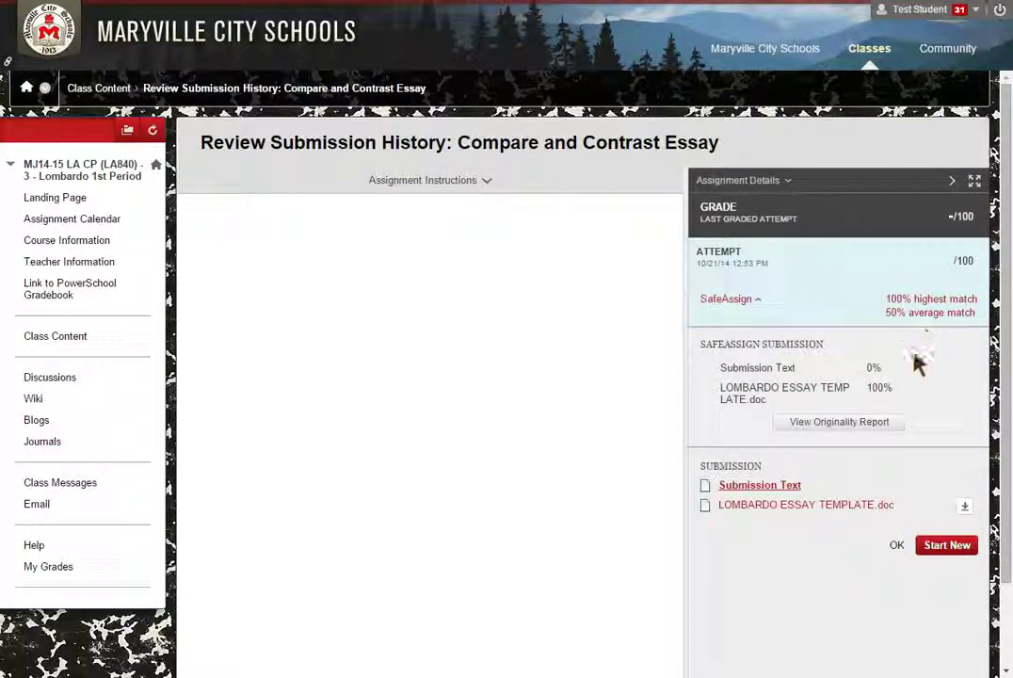
pyautogui.click(846, 424)
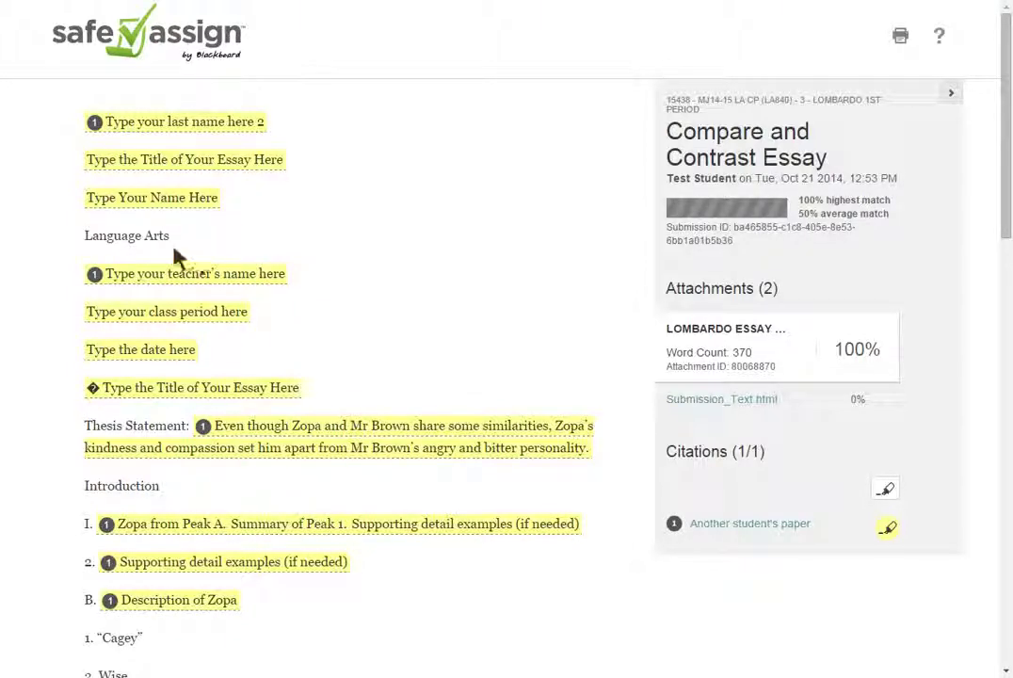
# Examine the highlighted matching passages in the SafeAssign originality report, from the heading lines through the outline to the Works Cited section.
pyautogui.scroll(-3, 135, 502)
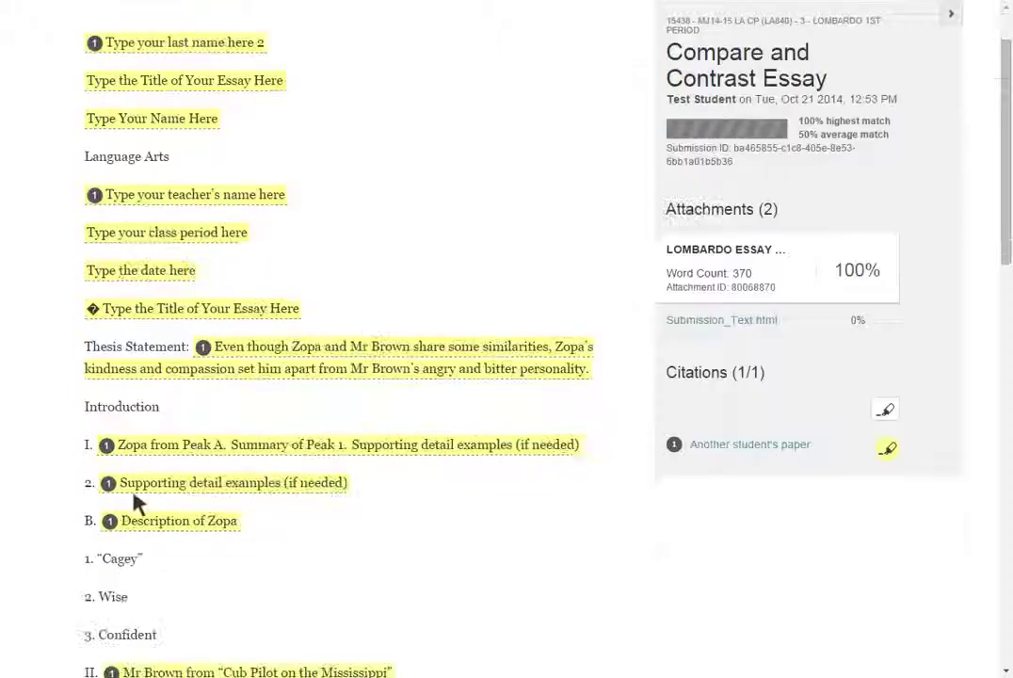
pyautogui.scroll(-8, 136, 502)
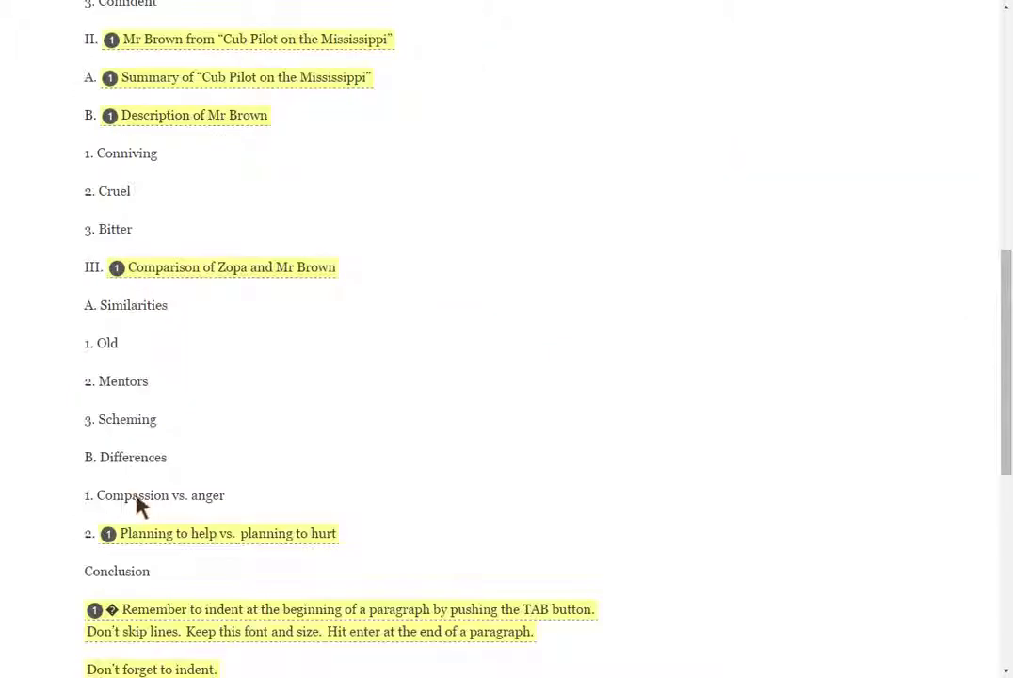
pyautogui.scroll(-1, 135, 505)
pyautogui.scroll(5, 138, 507)
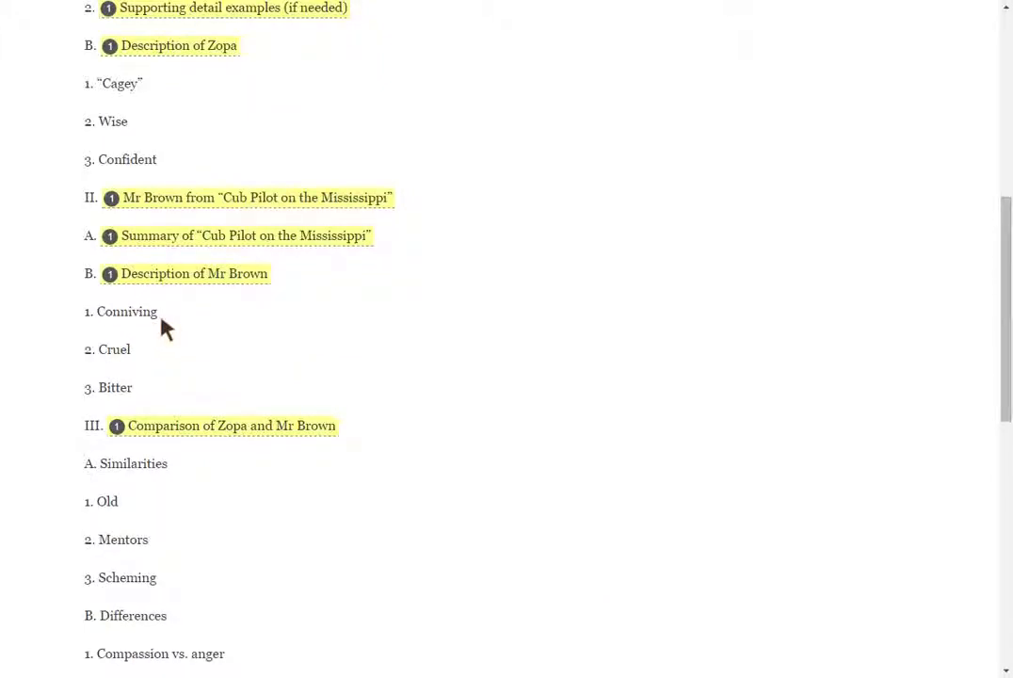
pyautogui.scroll(-8, 188, 490)
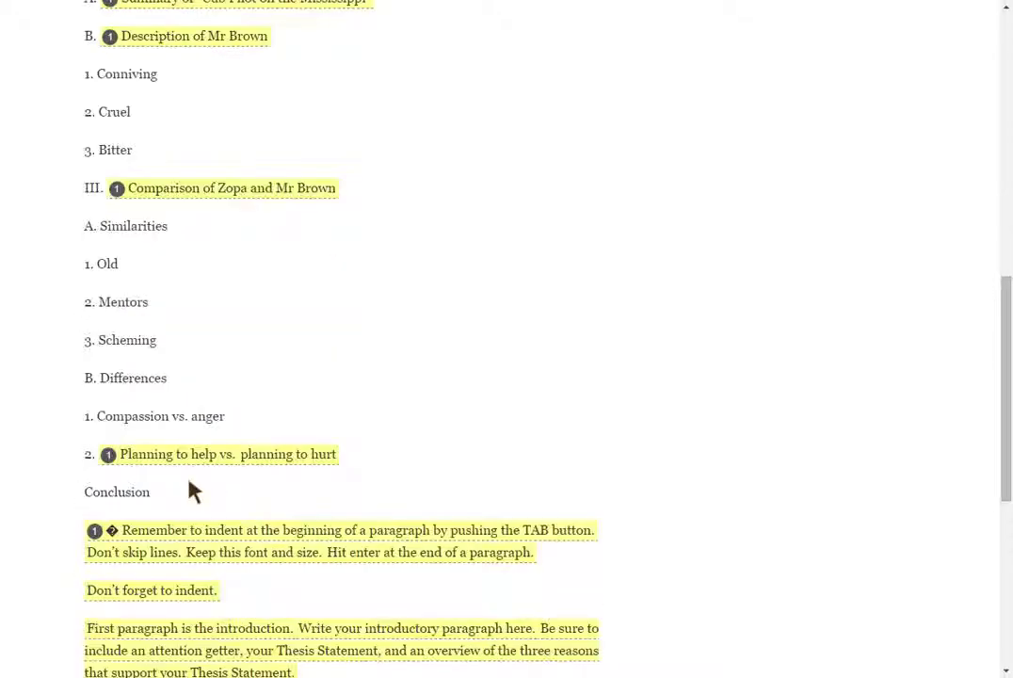
pyautogui.scroll(-1, 191, 490)
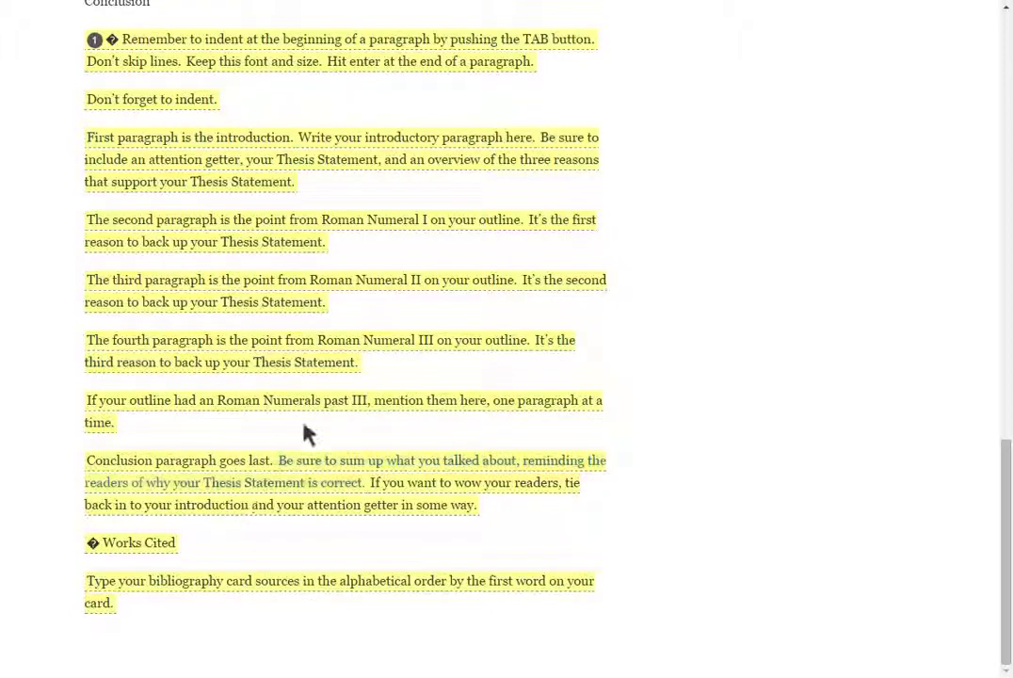
# Compare the uploaded and source text for the highlighted "Remember to indent at the beginning of a paragraph" sentence and check its source link.
pyautogui.scroll(3, 415, 355)
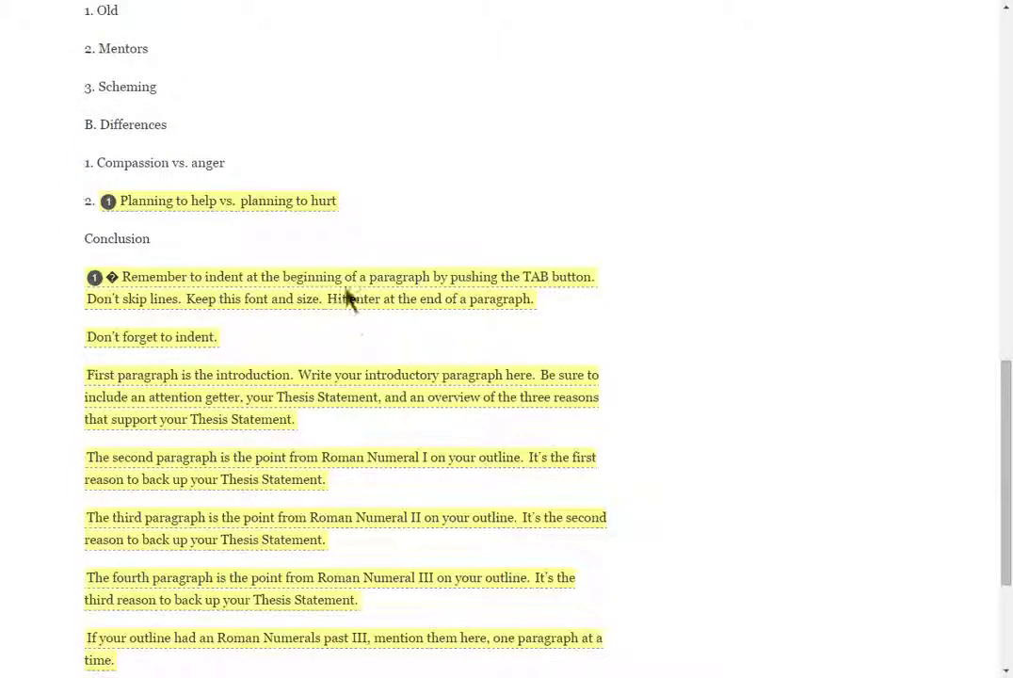
pyautogui.click(484, 279)
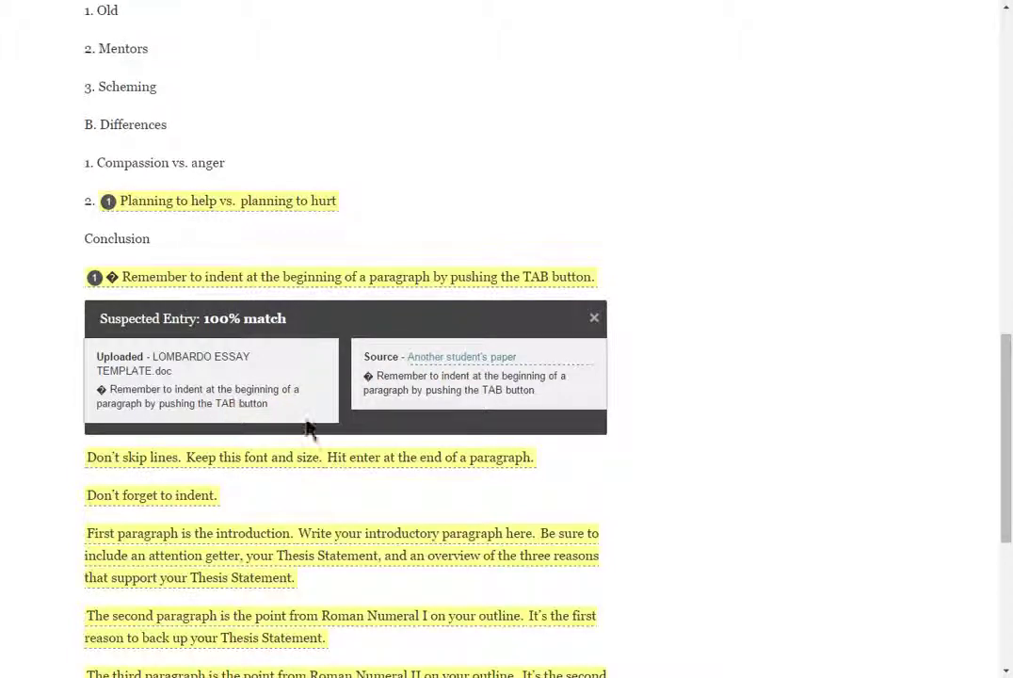
pyautogui.click(473, 359)
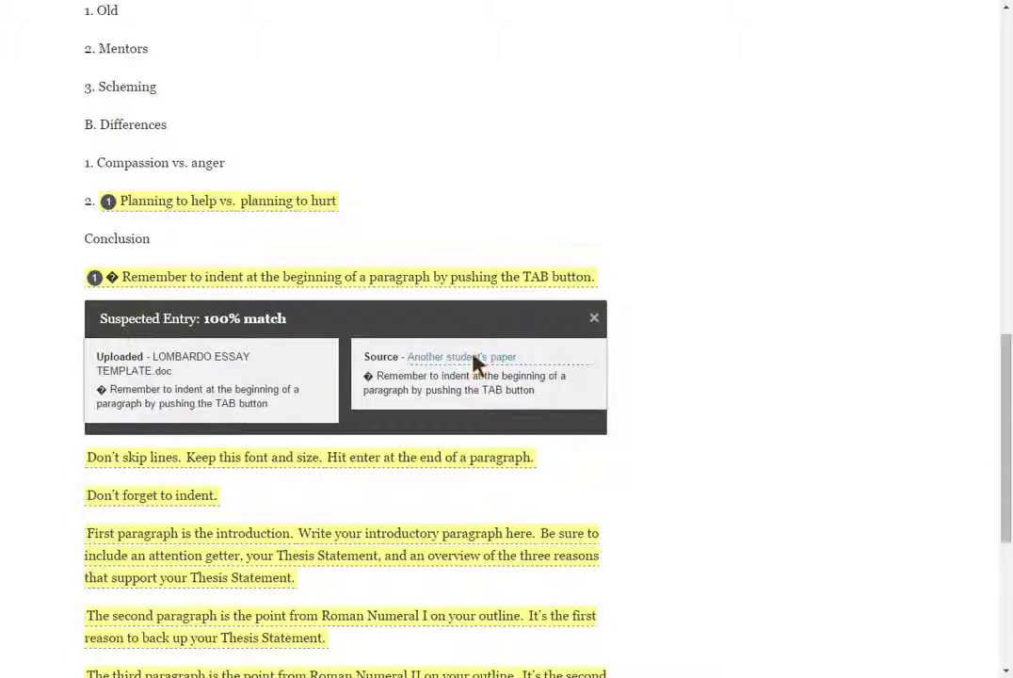